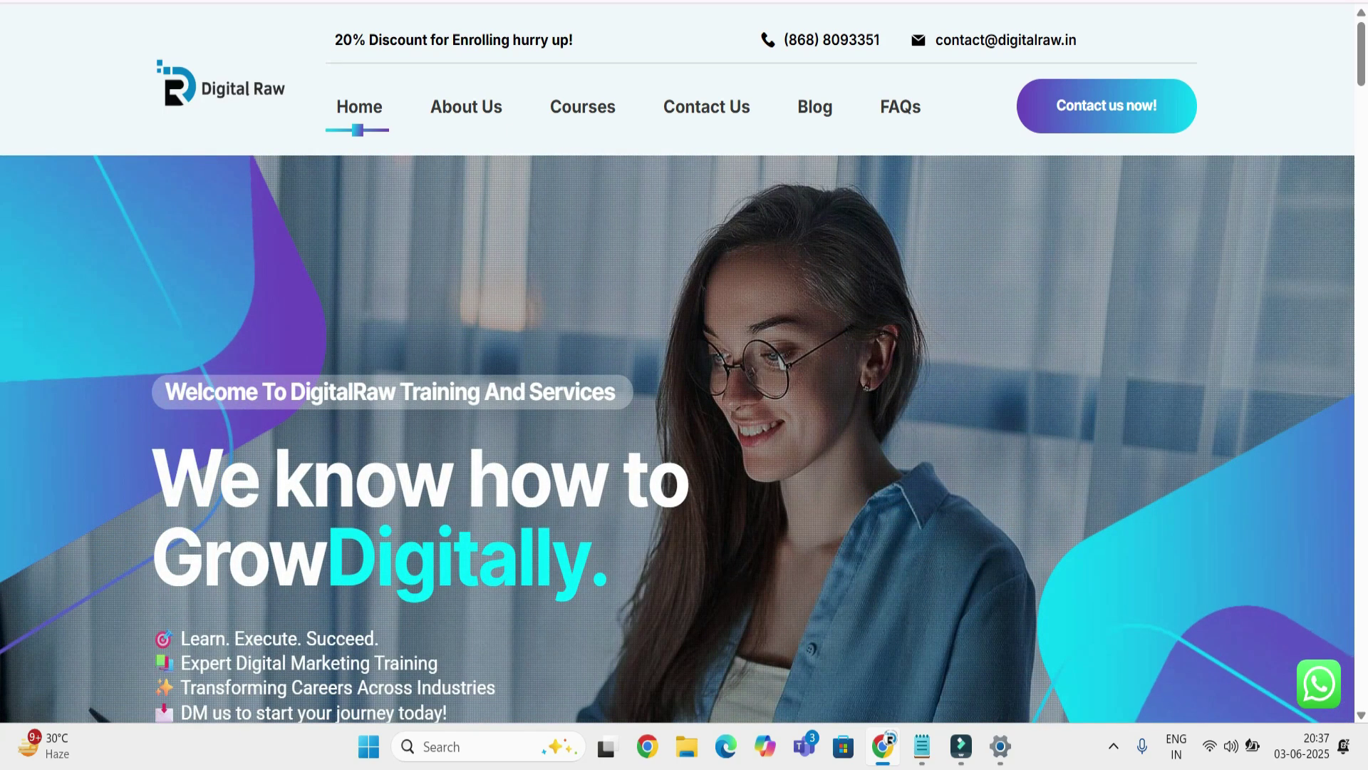
- Look over the jobskillhub website's home page, its posts and its sidebar sections
key("ctrl+Tab")
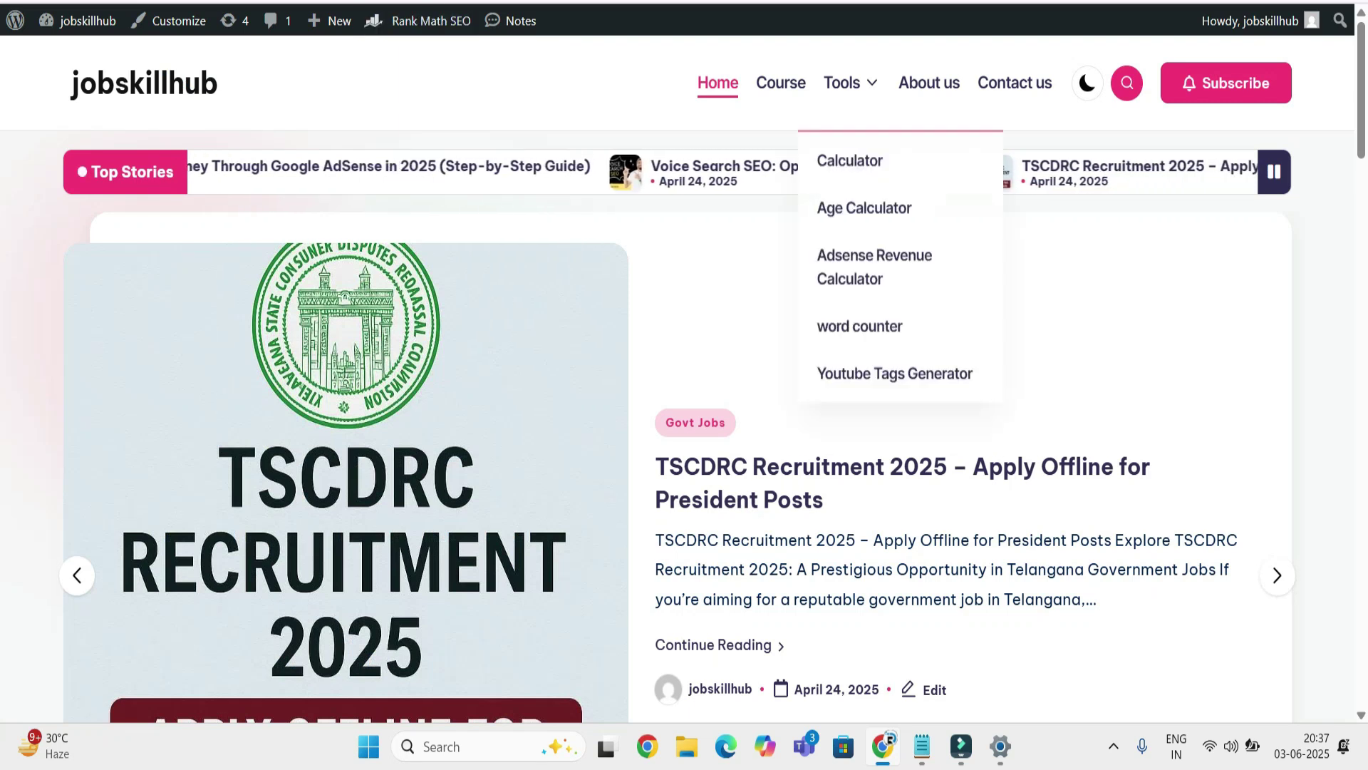
scroll(684, 377, "down", 15)
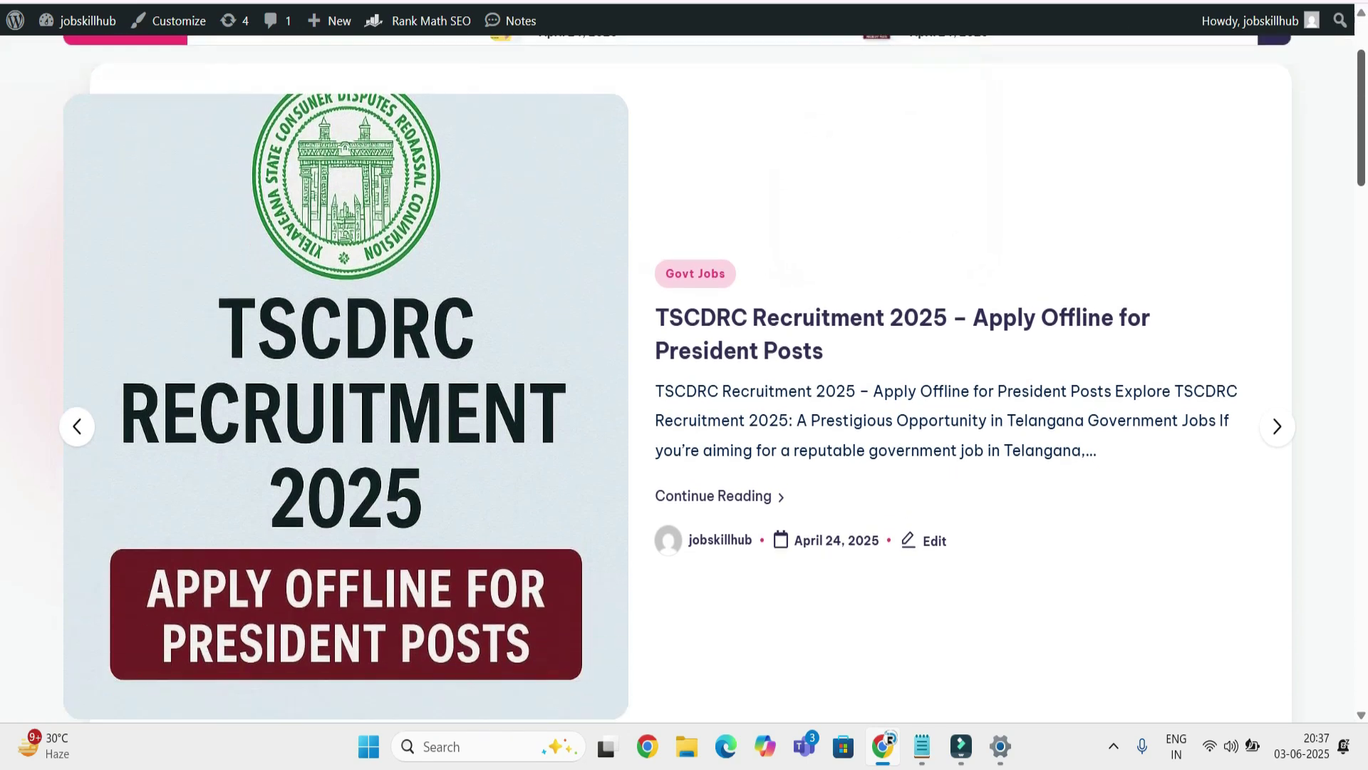
scroll(684, 378, "down", 5)
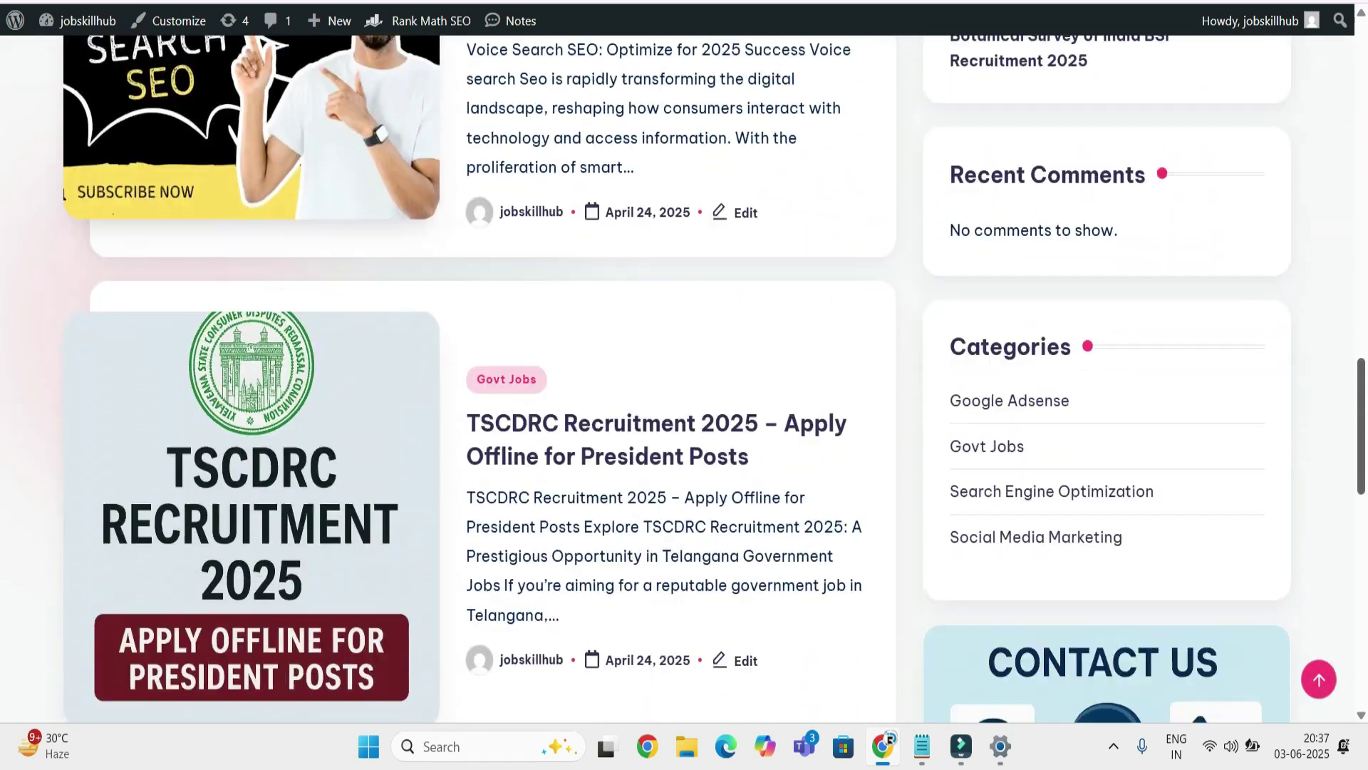
scroll(684, 378, "up", 20)
scroll(684, 377, "up", 3)
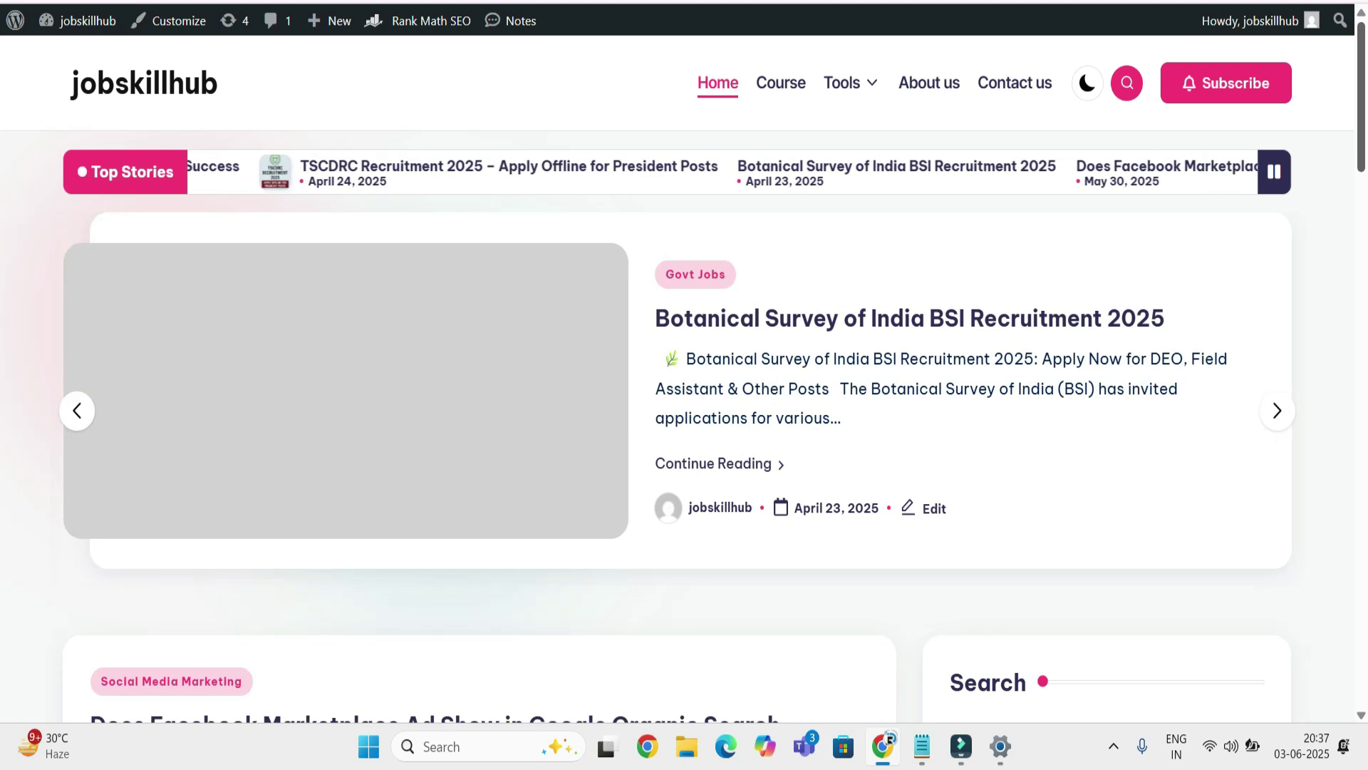
mouse_move(851, 82)
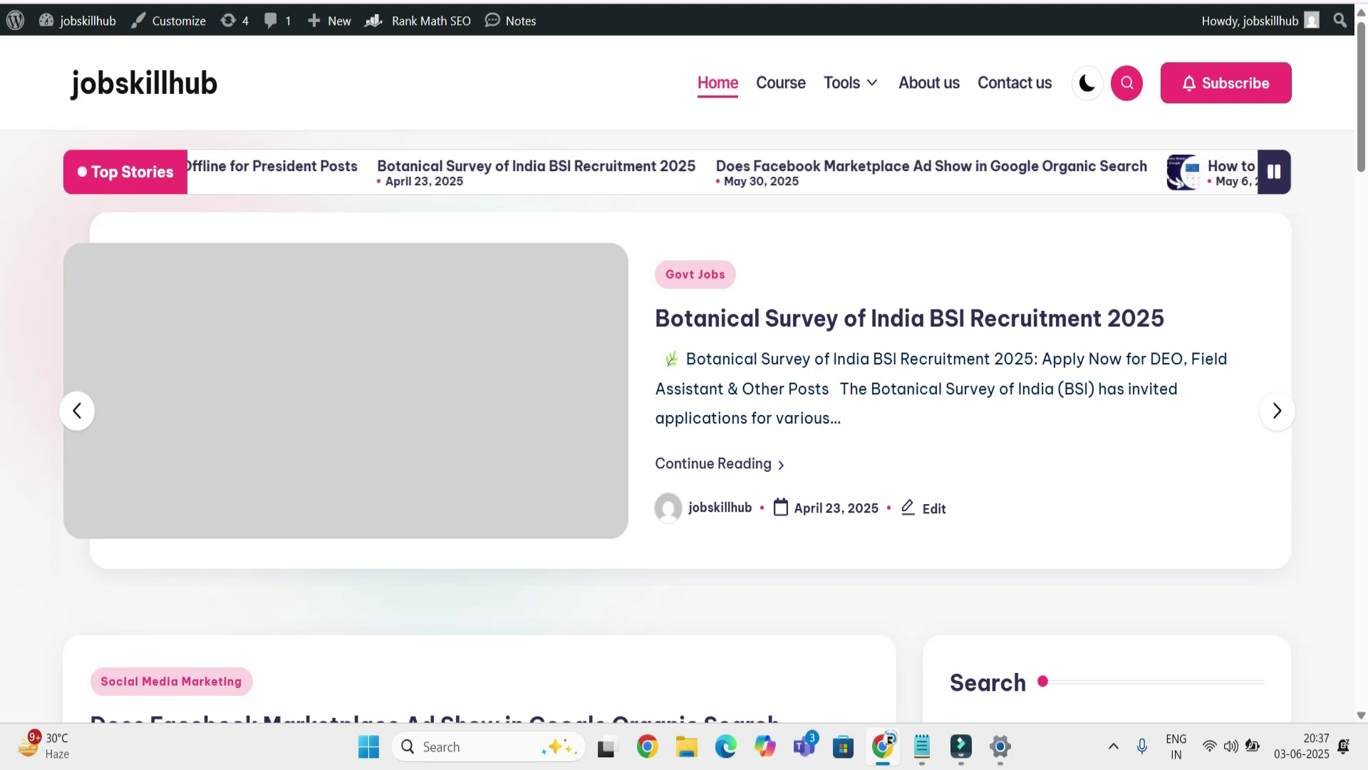
- Search for "google" among the WordPress plugins available to add, and install and activate Site Kit by Google
left_click(419, 2)
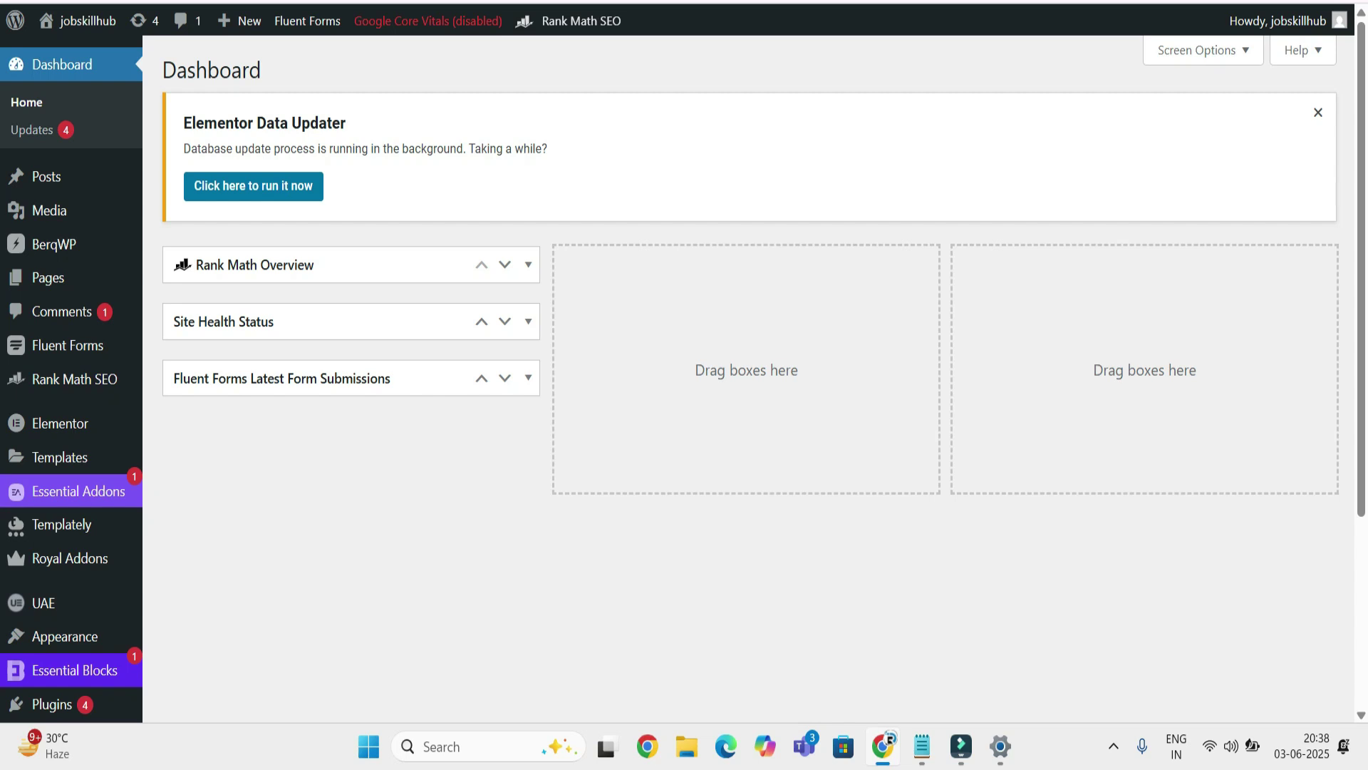
mouse_move(52, 704)
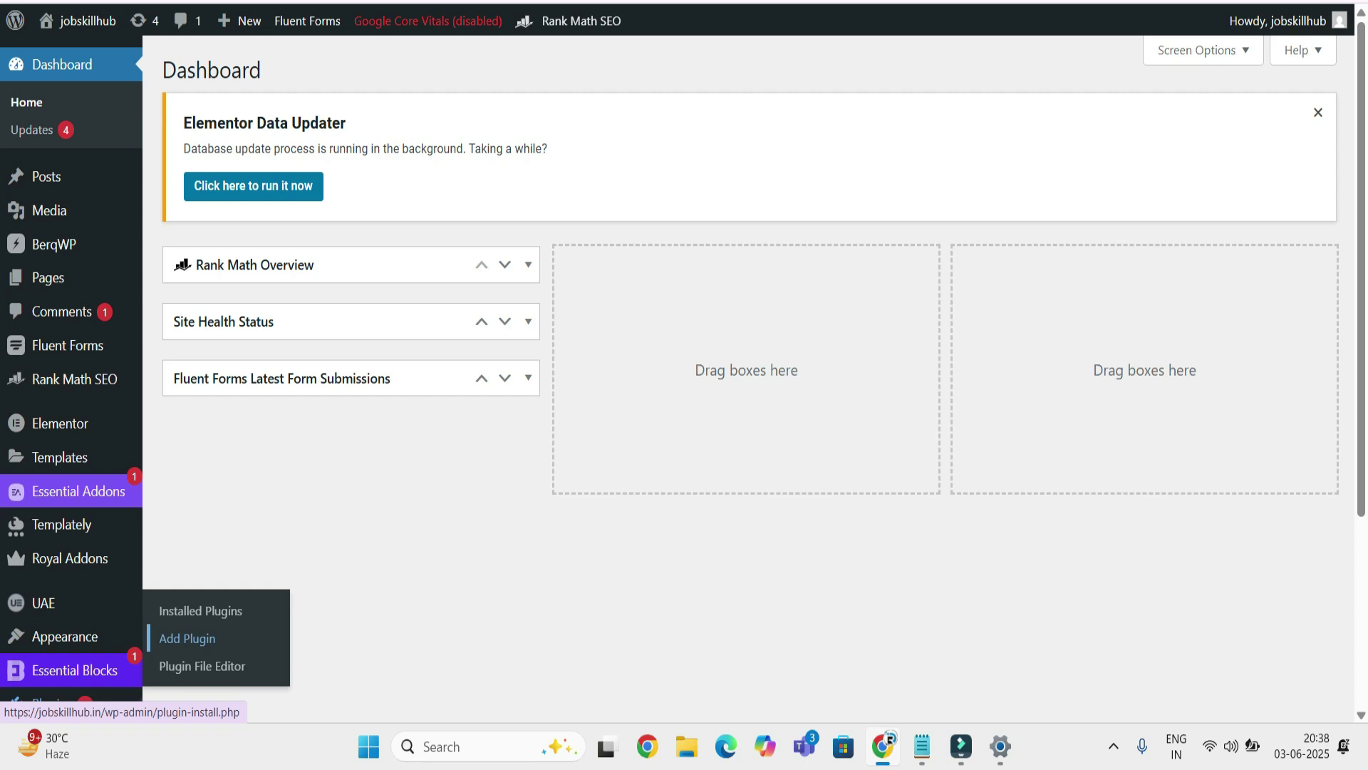
left_click(188, 637)
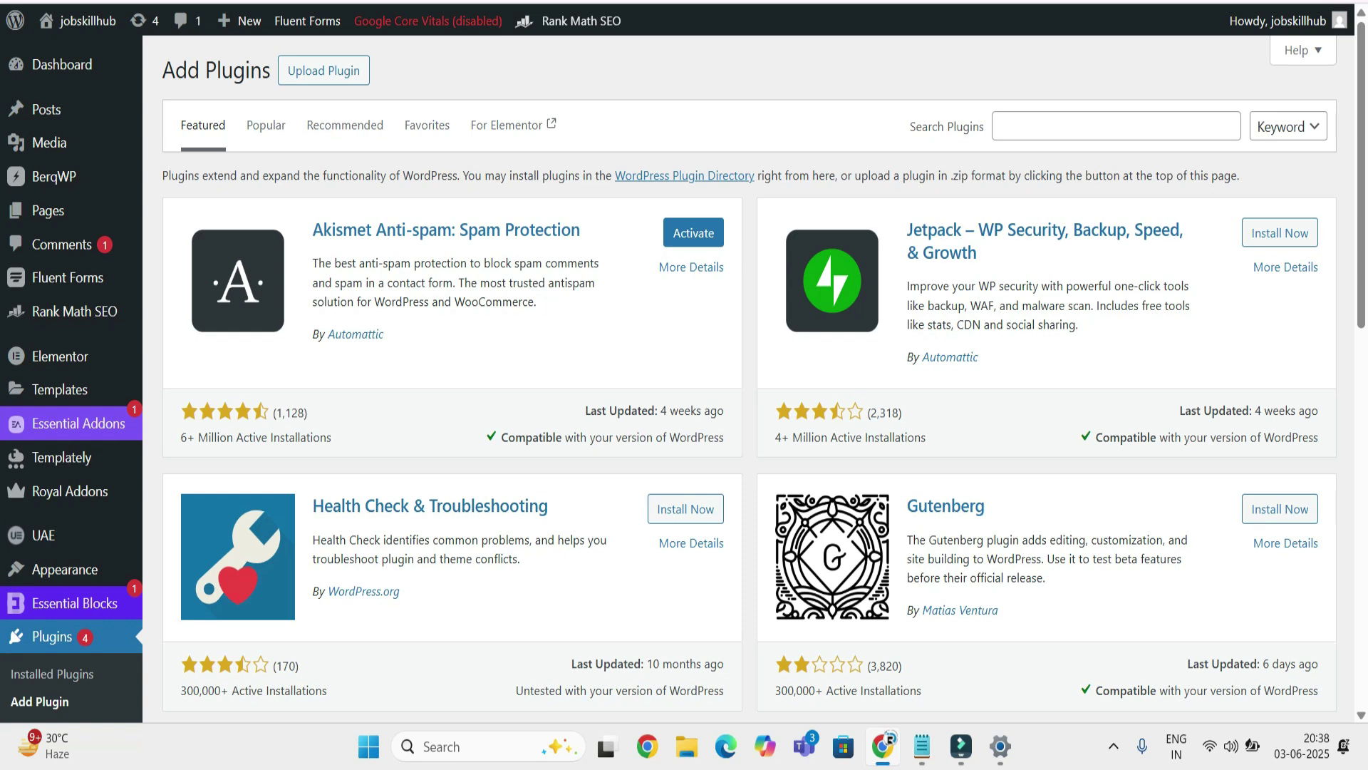
left_click(1116, 126)
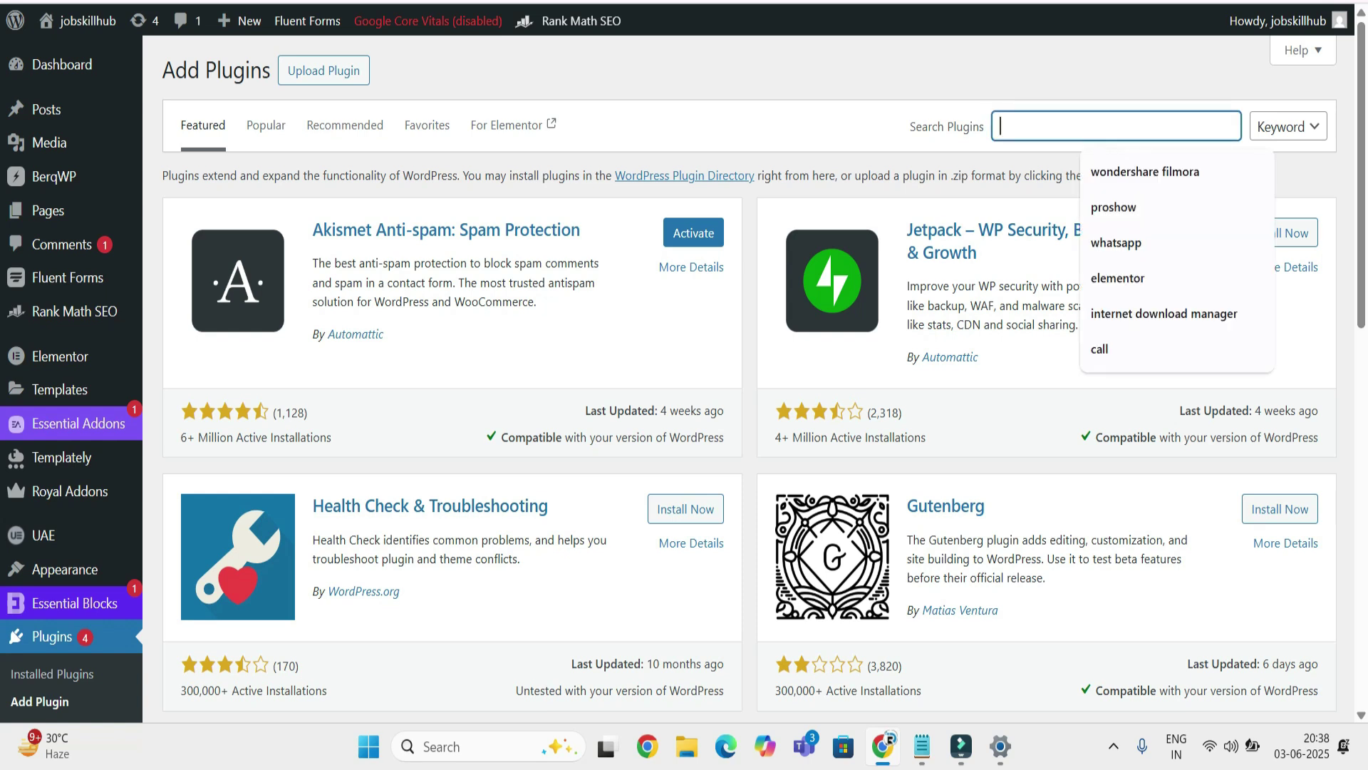
type("google")
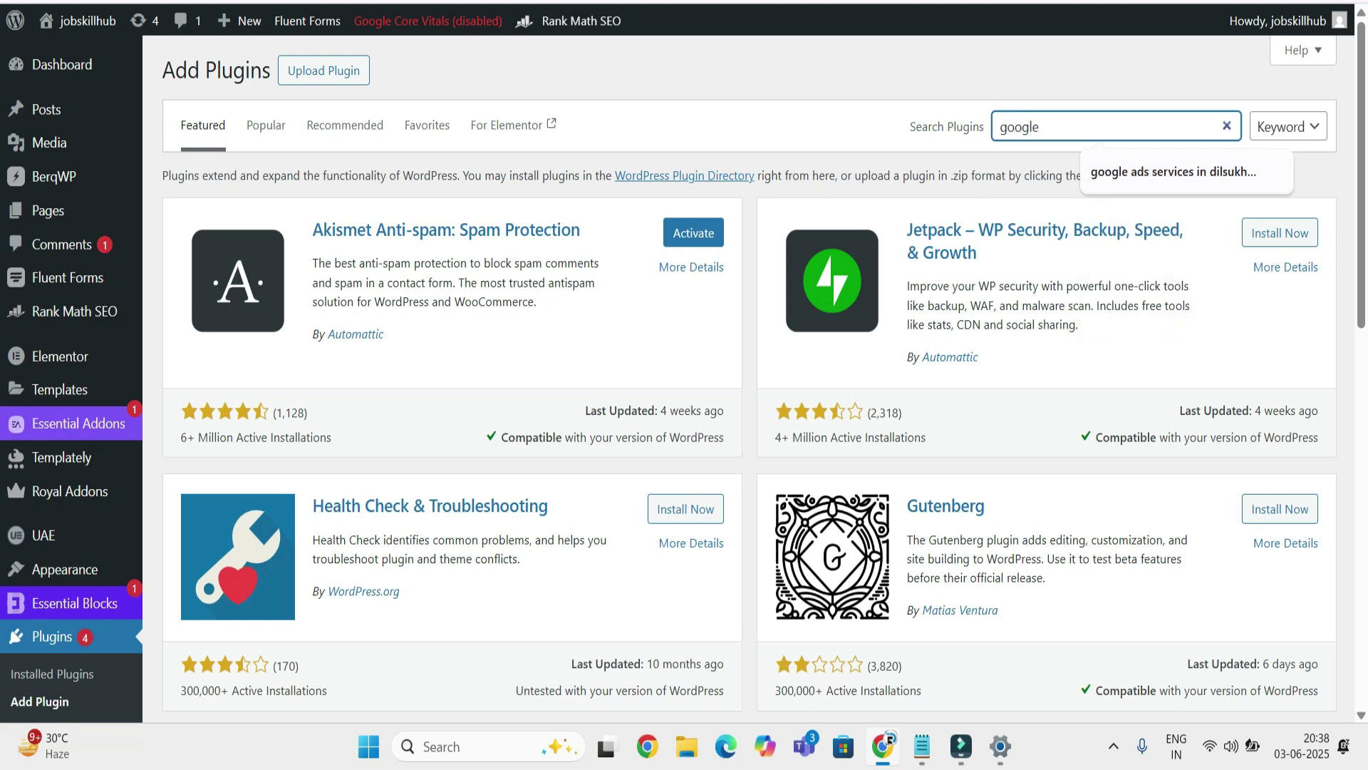
key("Return")
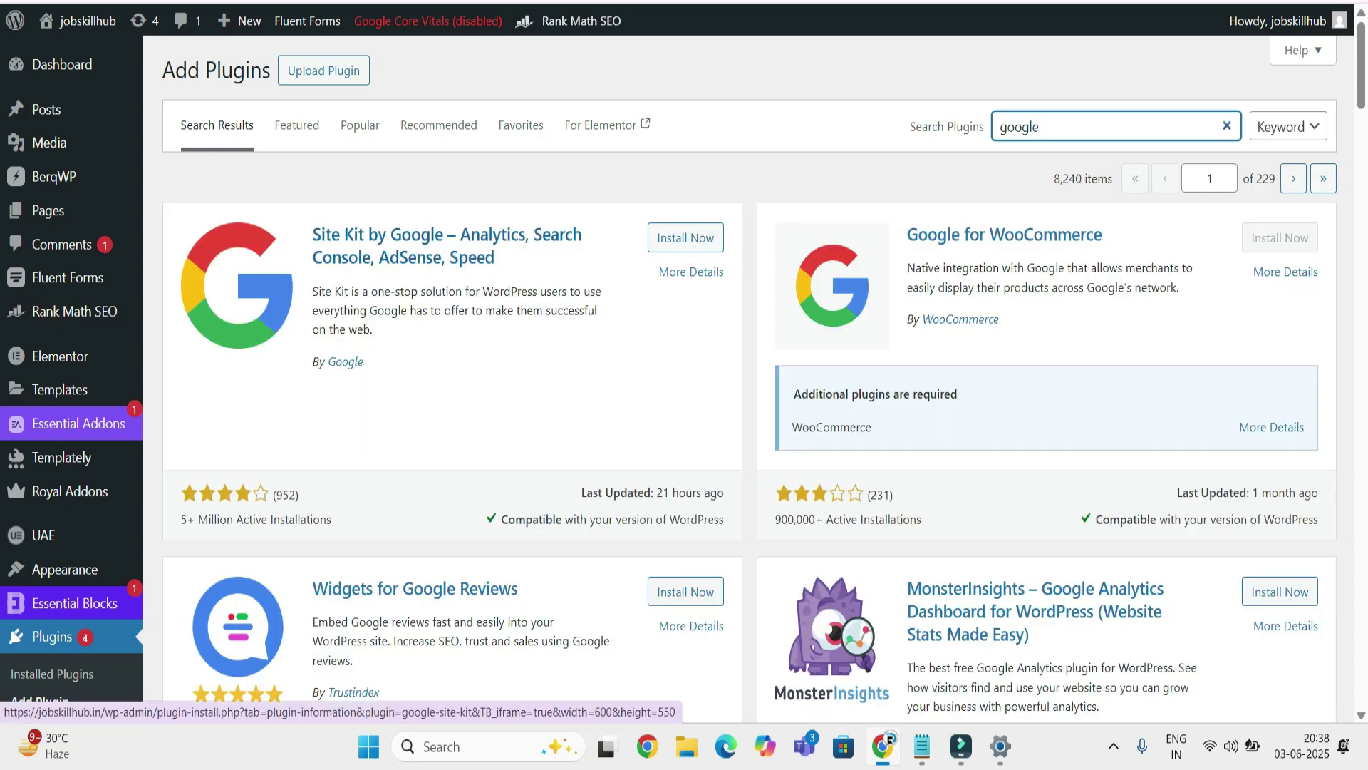
left_click(685, 238)
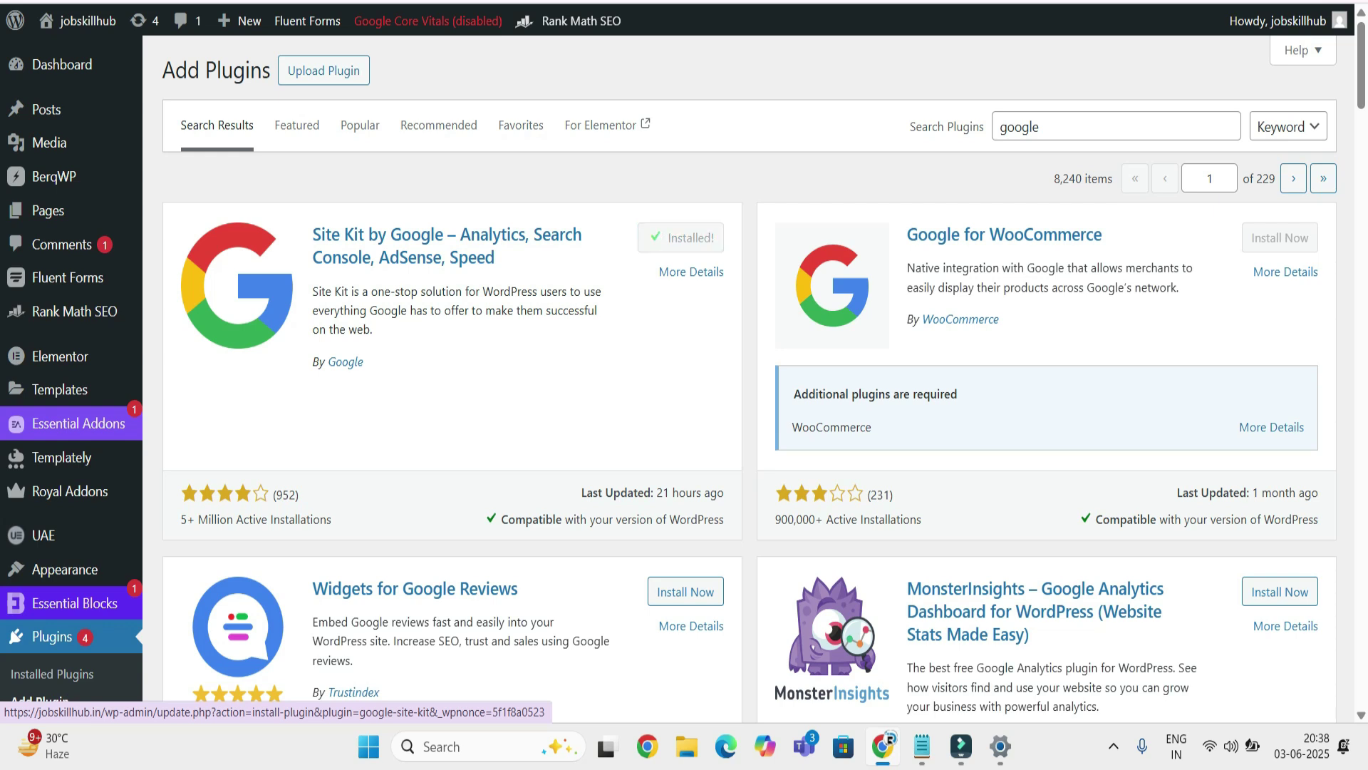
left_click(694, 238)
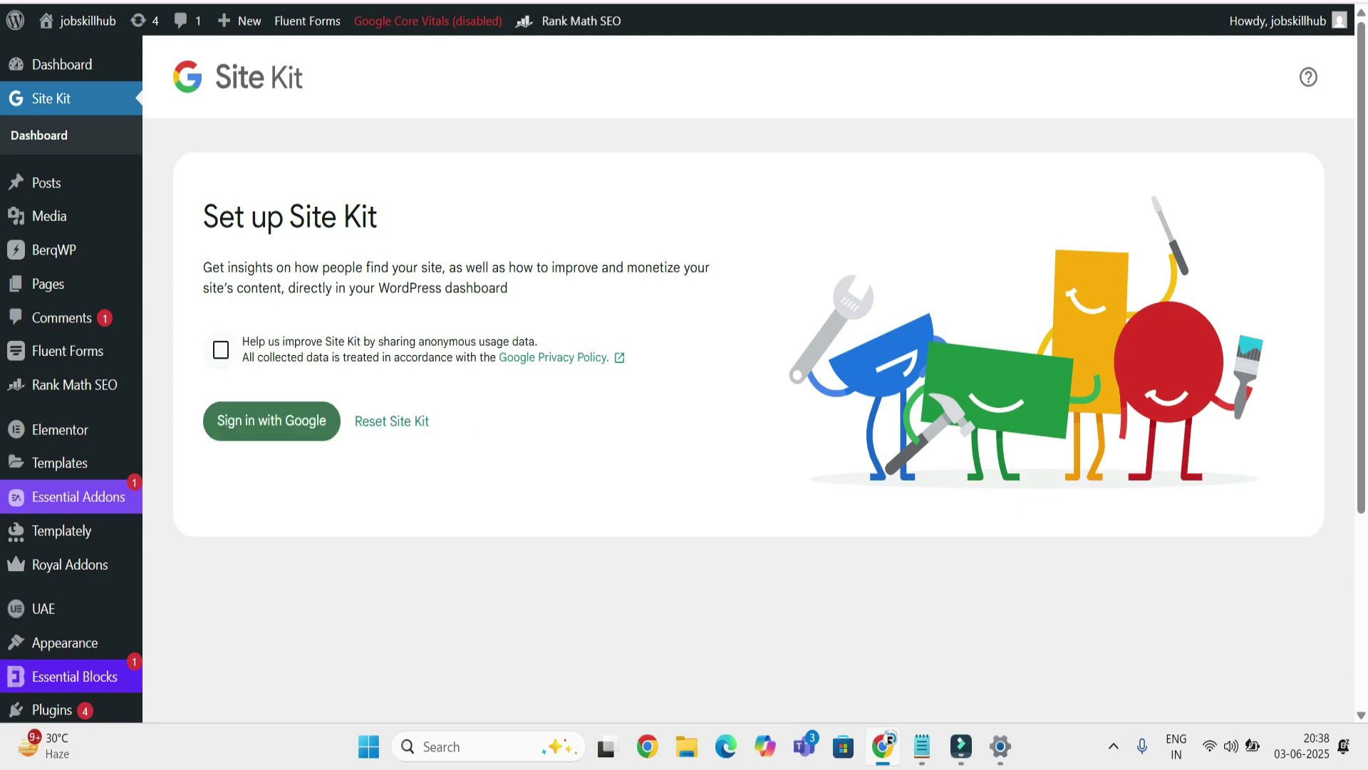
- Opt in to sharing anonymous usage data and sign in to Site Kit with Google, entering the account password
left_click(221, 350)
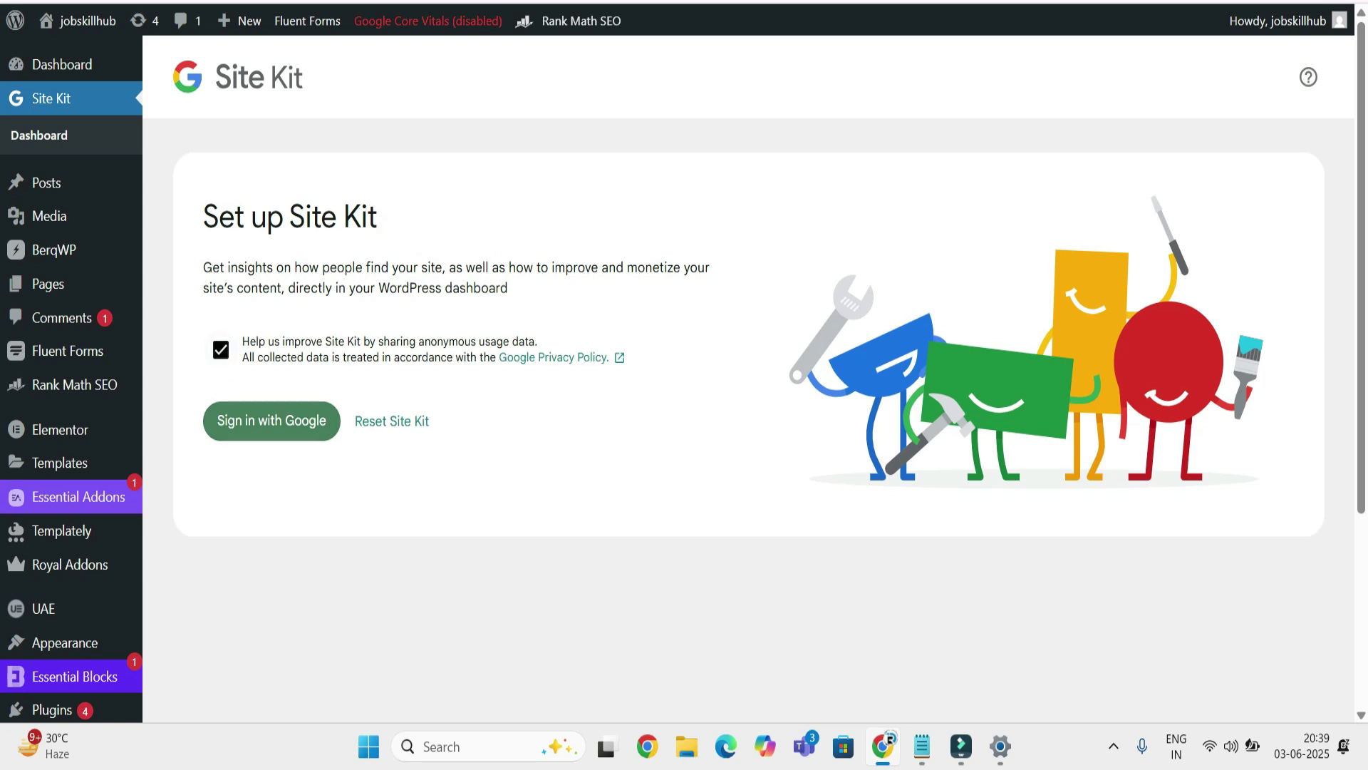
left_click(272, 421)
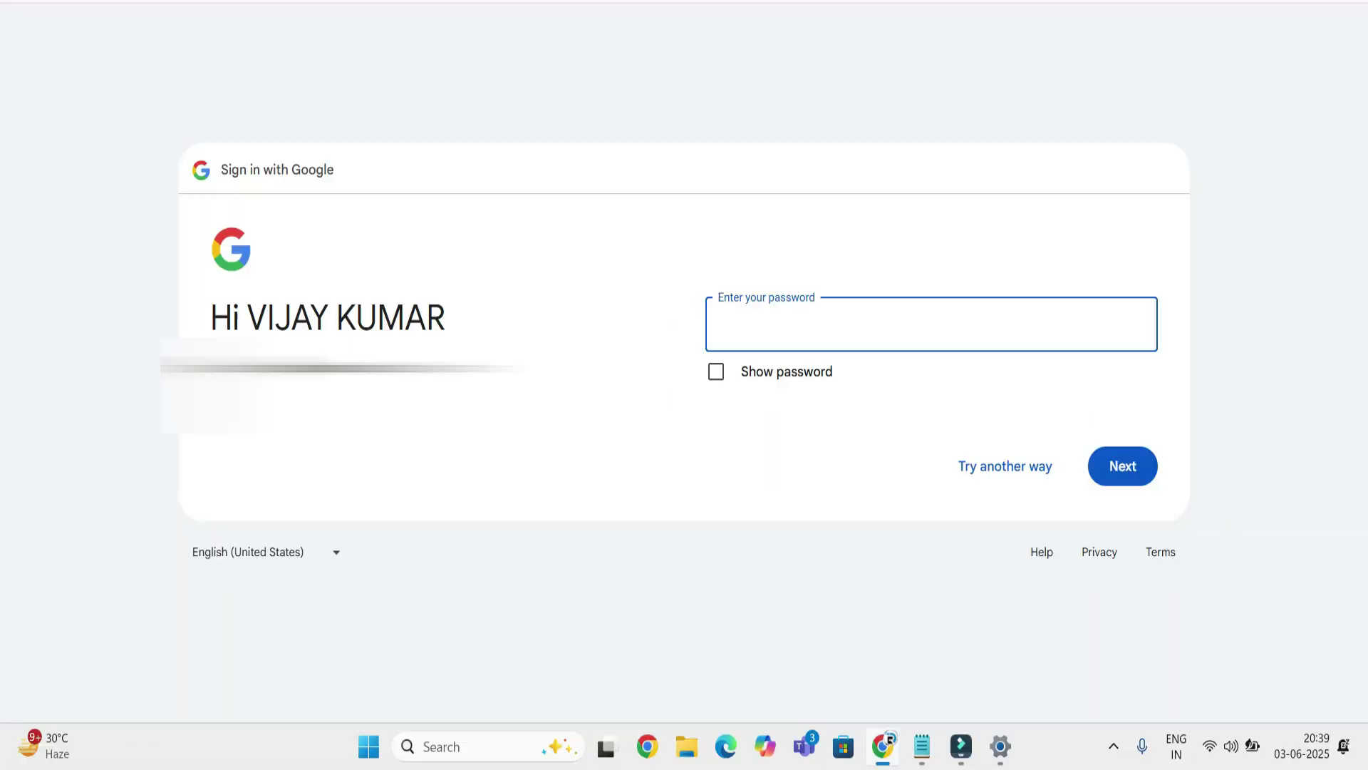
key("ctrl+v")
key("Return")
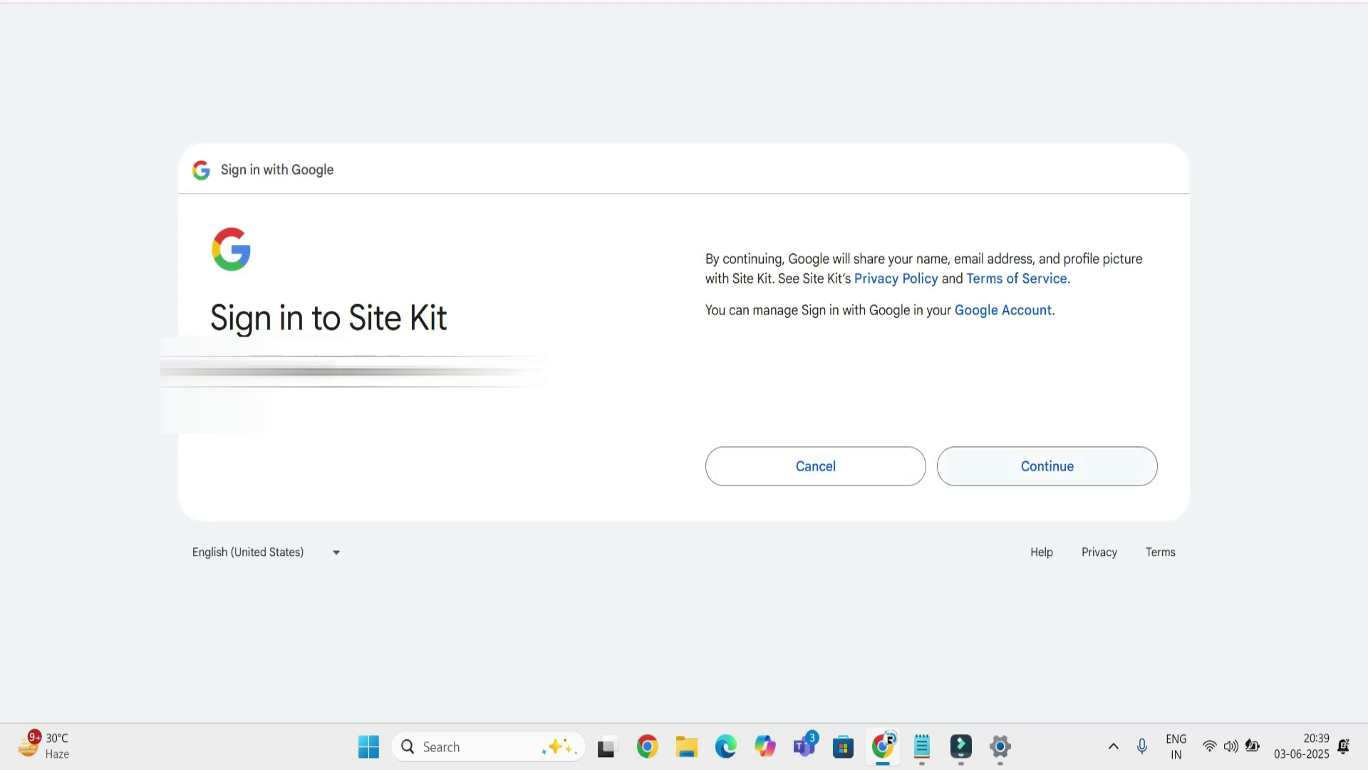
key("Return")
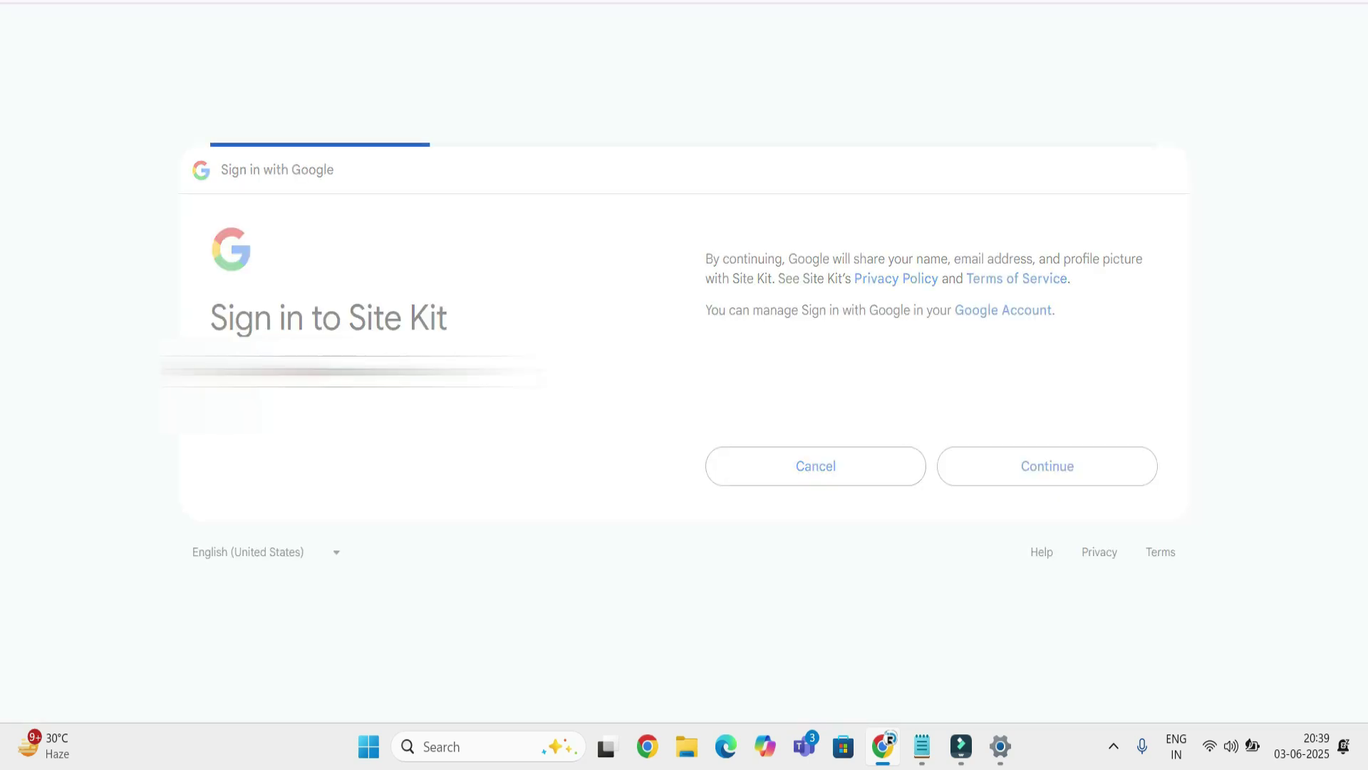
- Grant Site Kit all the requested access permissions to the Google Account
key("Tab")
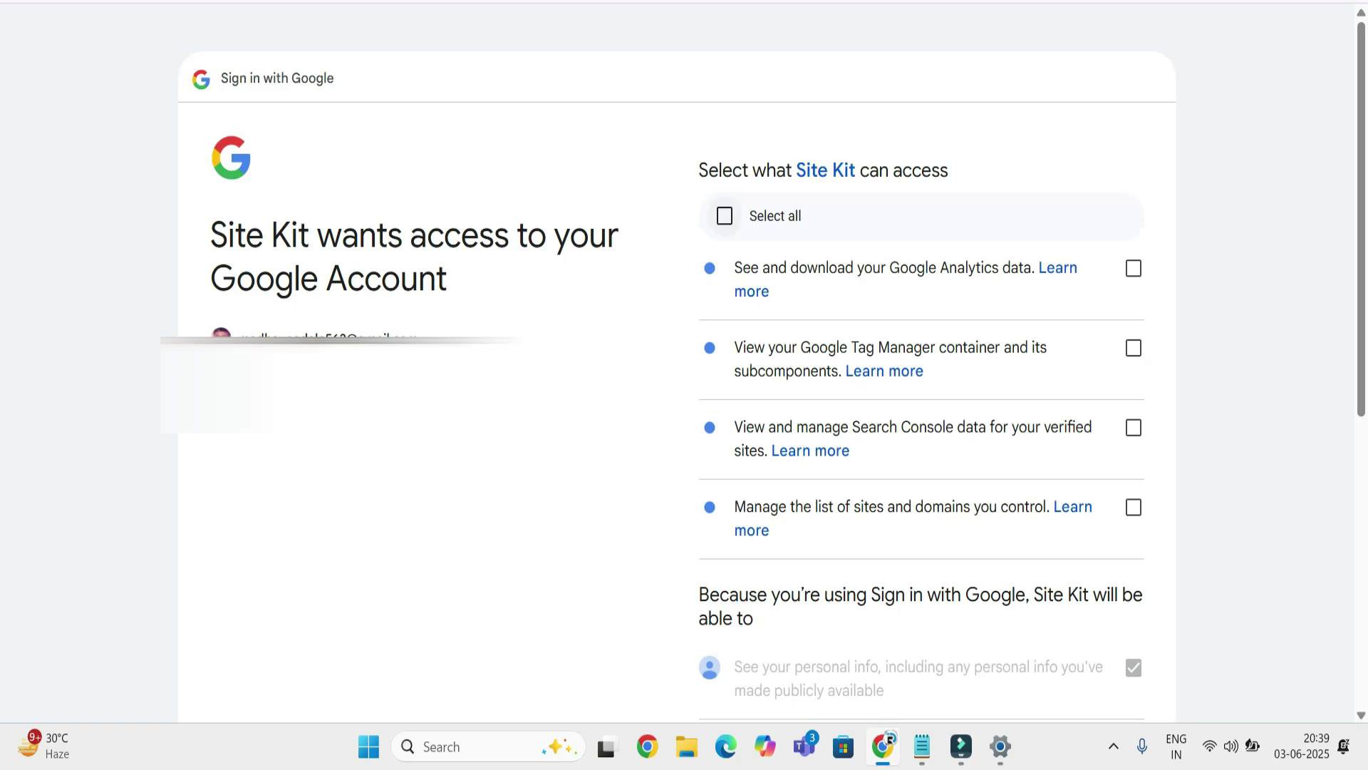
key("space")
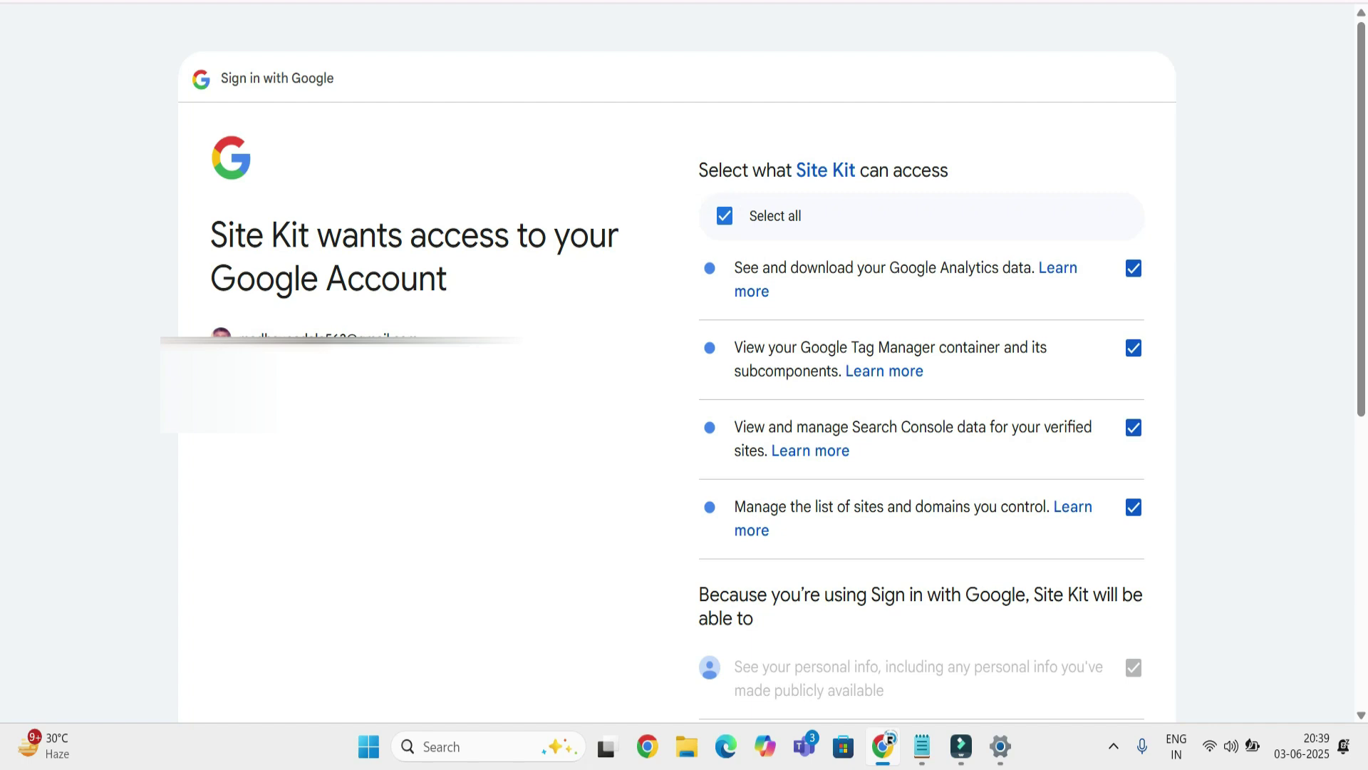
scroll(677, 384, "down", 7)
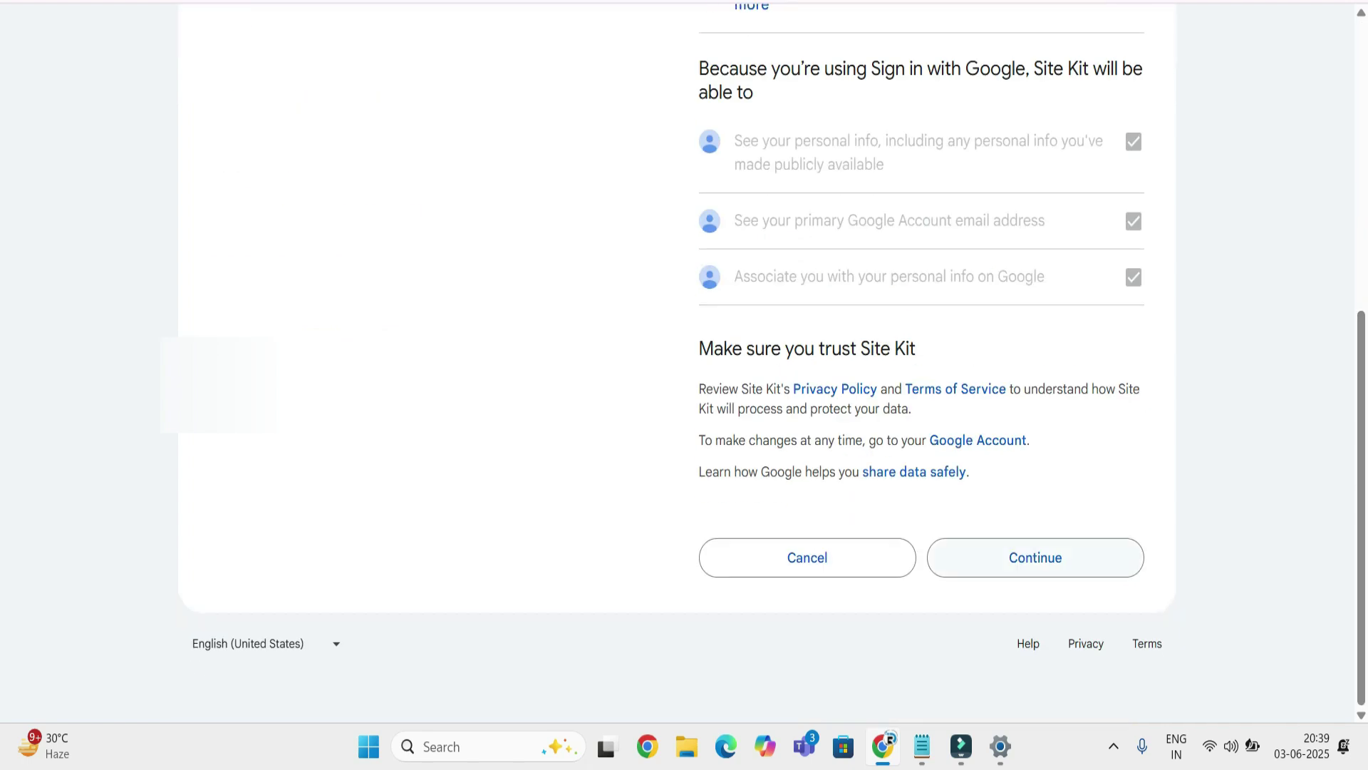
left_click(1035, 557)
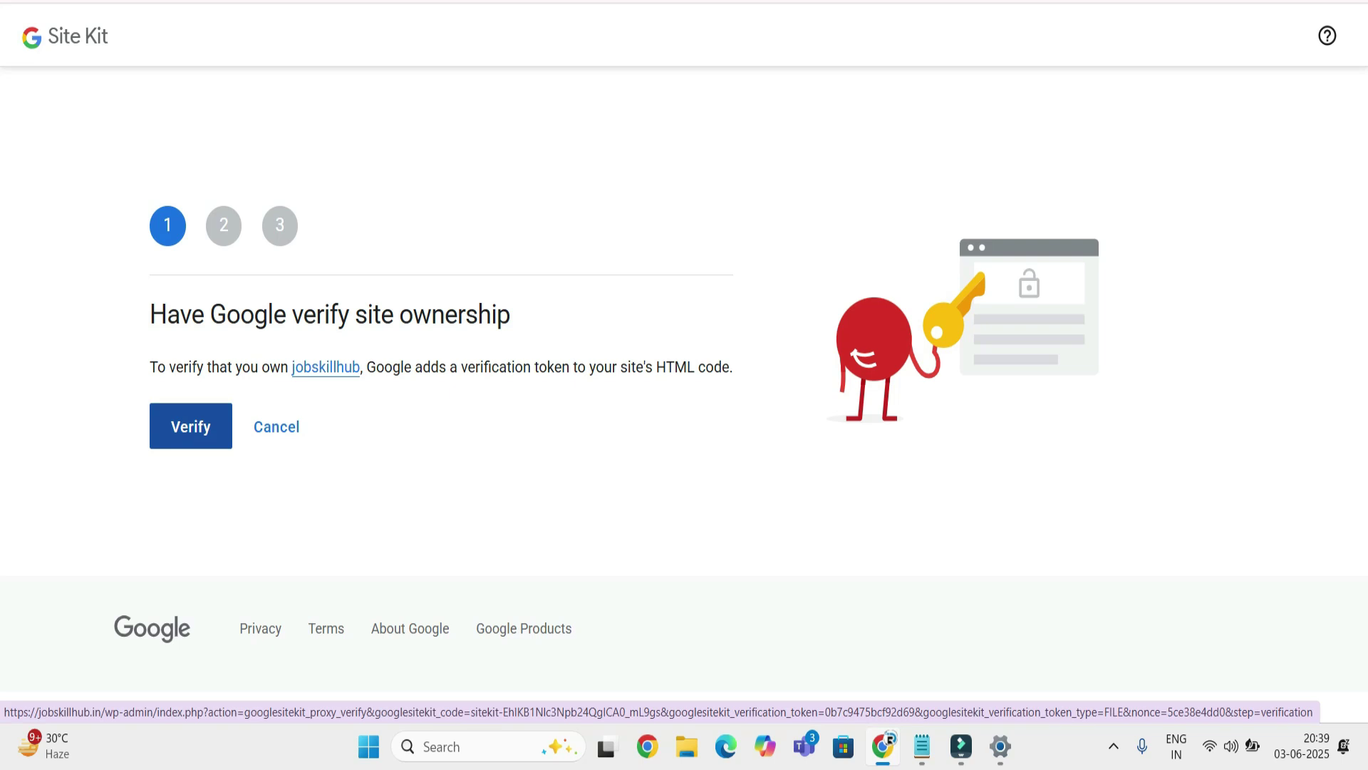
- Complete Site Kit's three setup stages: site ownership verification, dashboard metrics access and Search Console setup
left_click(190, 426)
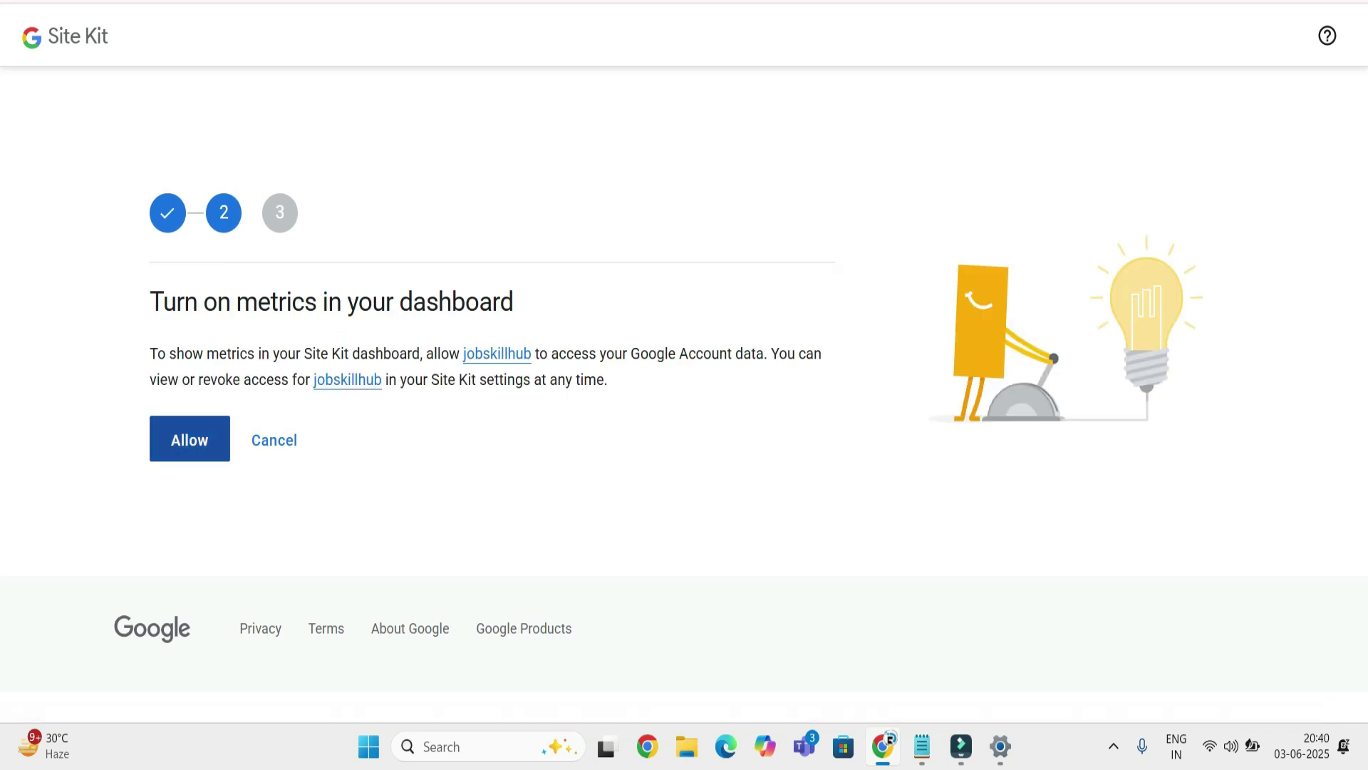
left_click(190, 426)
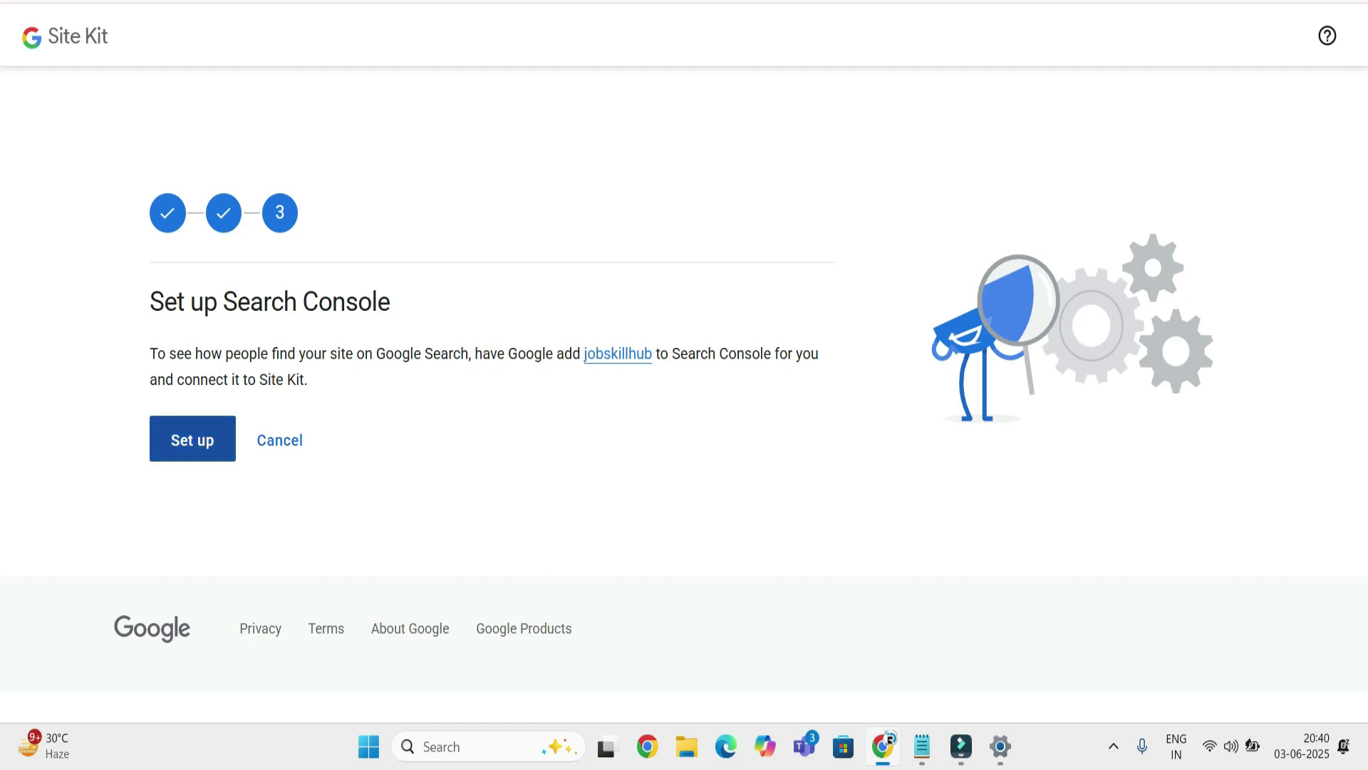
left_click(193, 439)
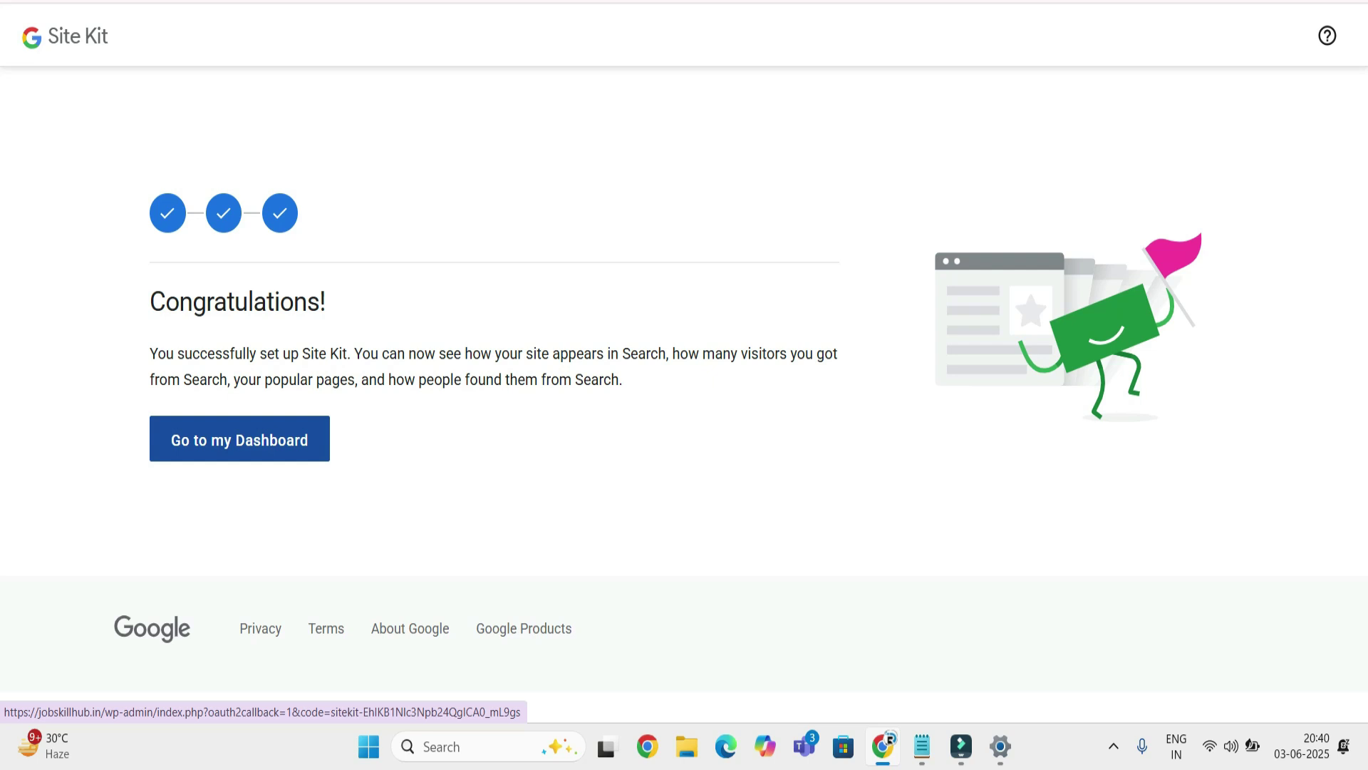
- Go to the Site Kit dashboard and dismiss the feedback, setup-completion and traffic notices
left_click(239, 438)
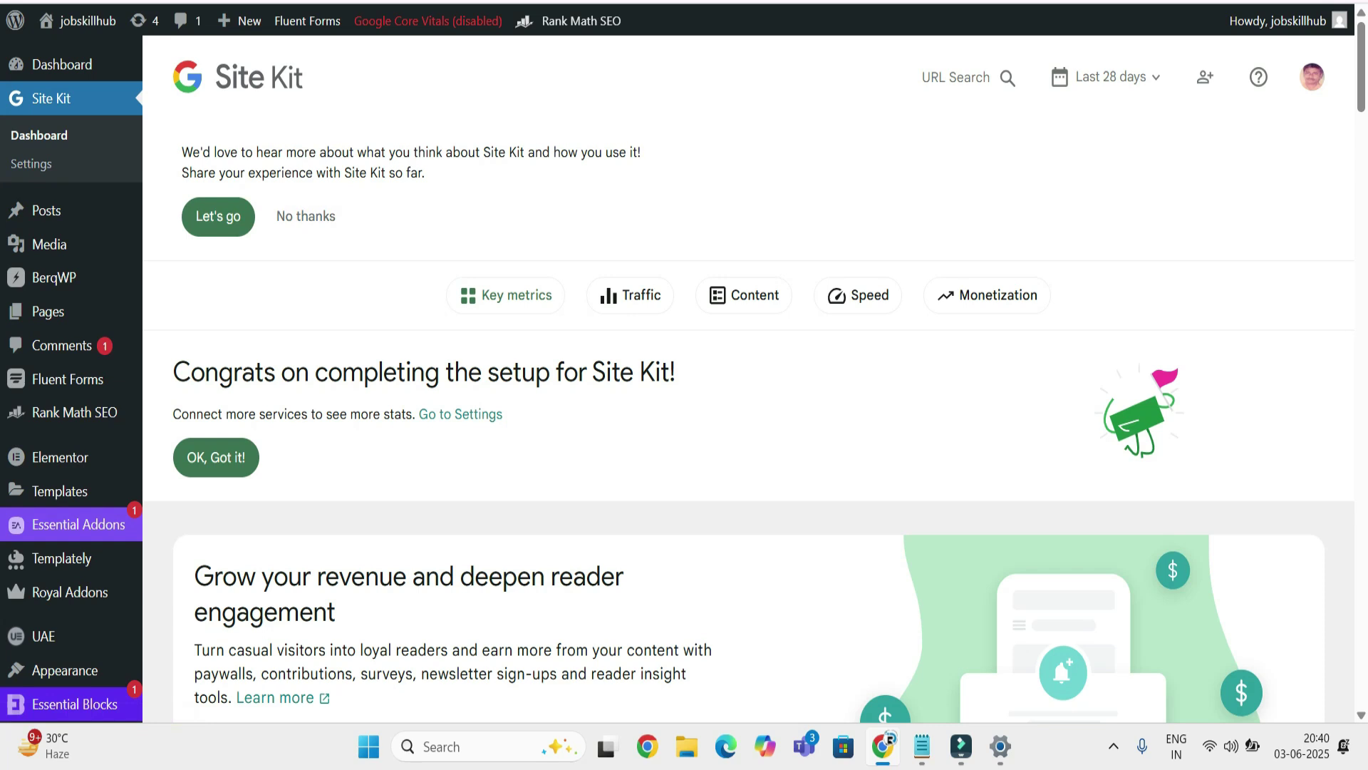
left_click(306, 216)
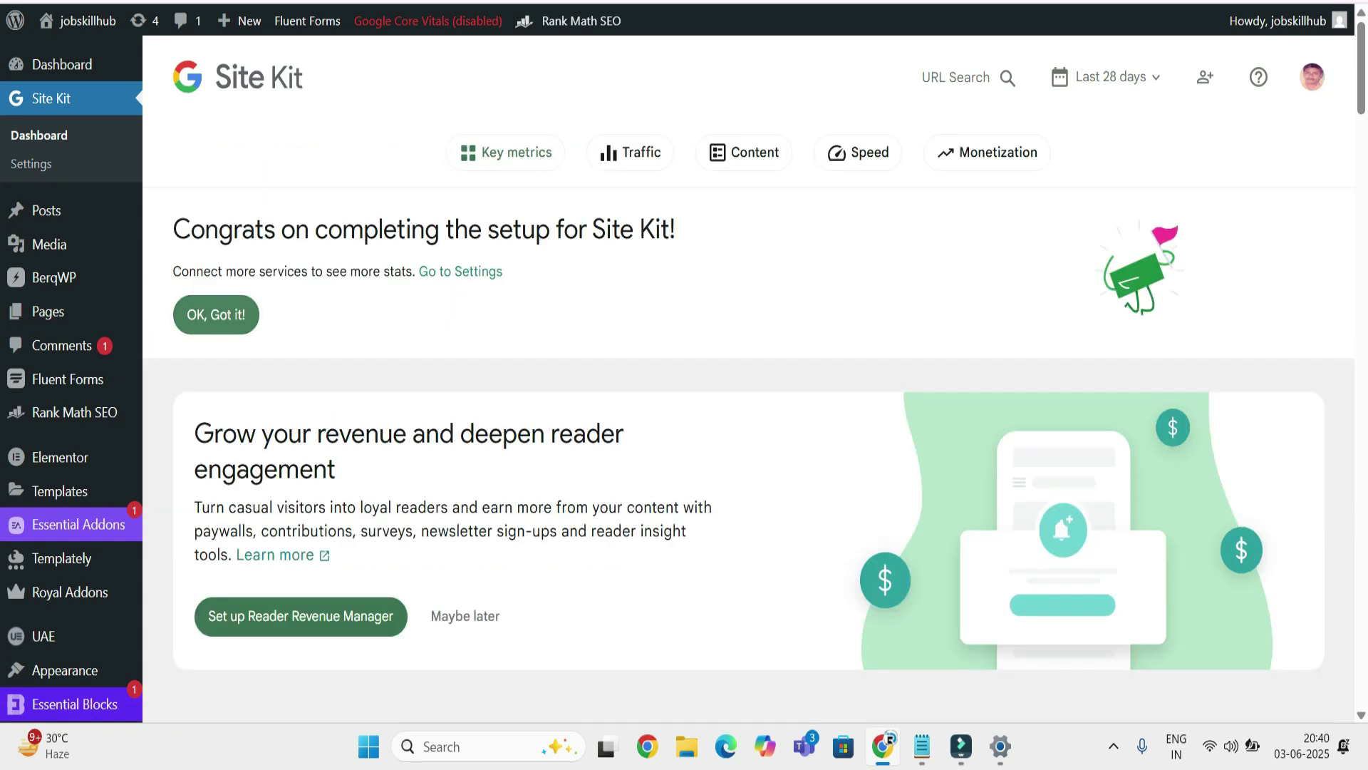
left_click(216, 314)
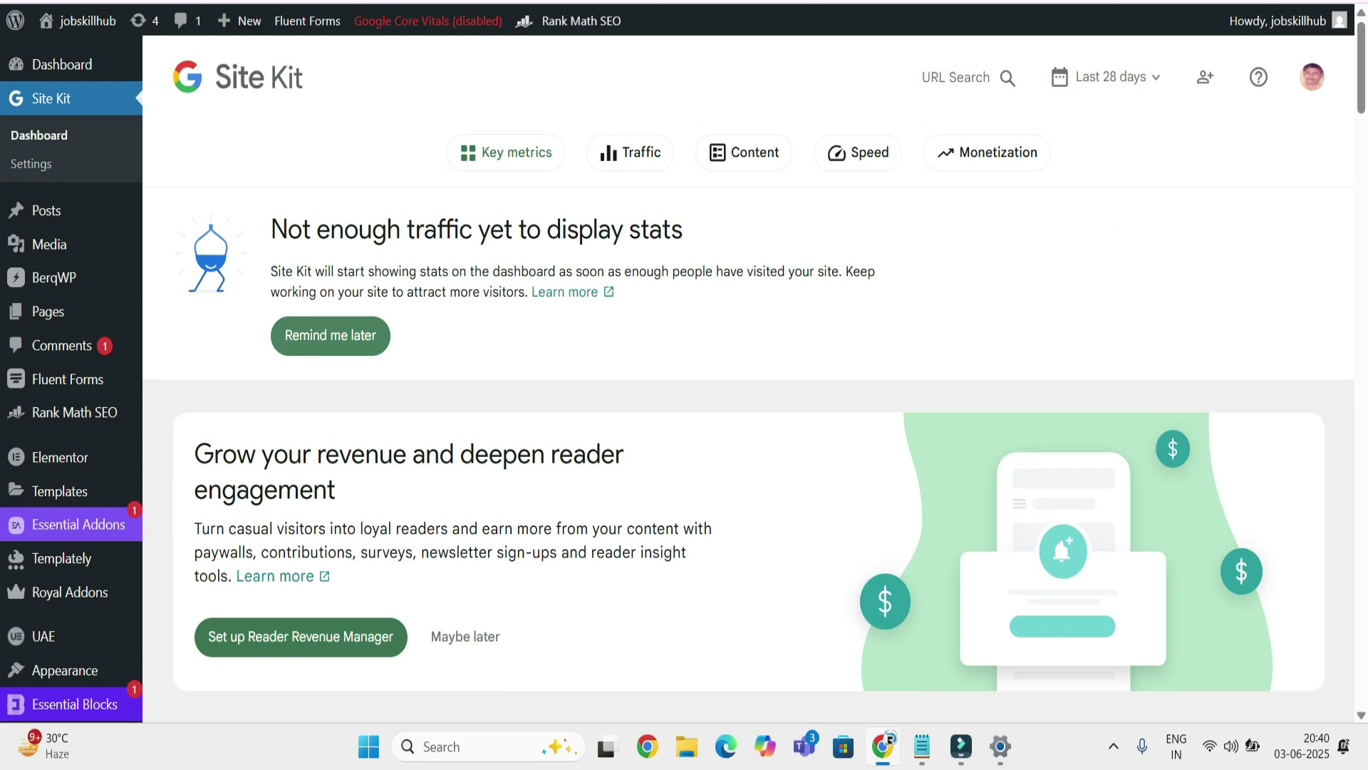
left_click(330, 335)
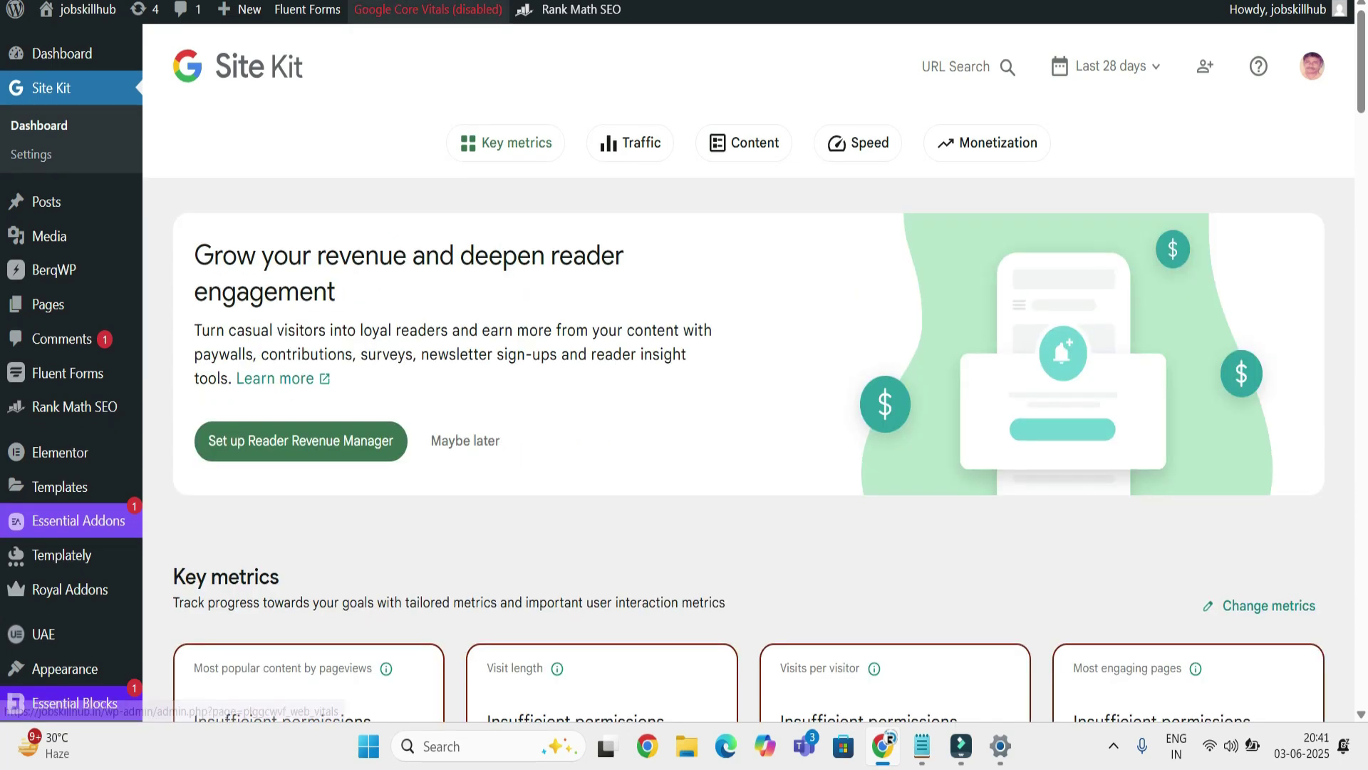
- Search Google for "search console" in a new browser tab and start Google Search Console
mouse_move(574, 16)
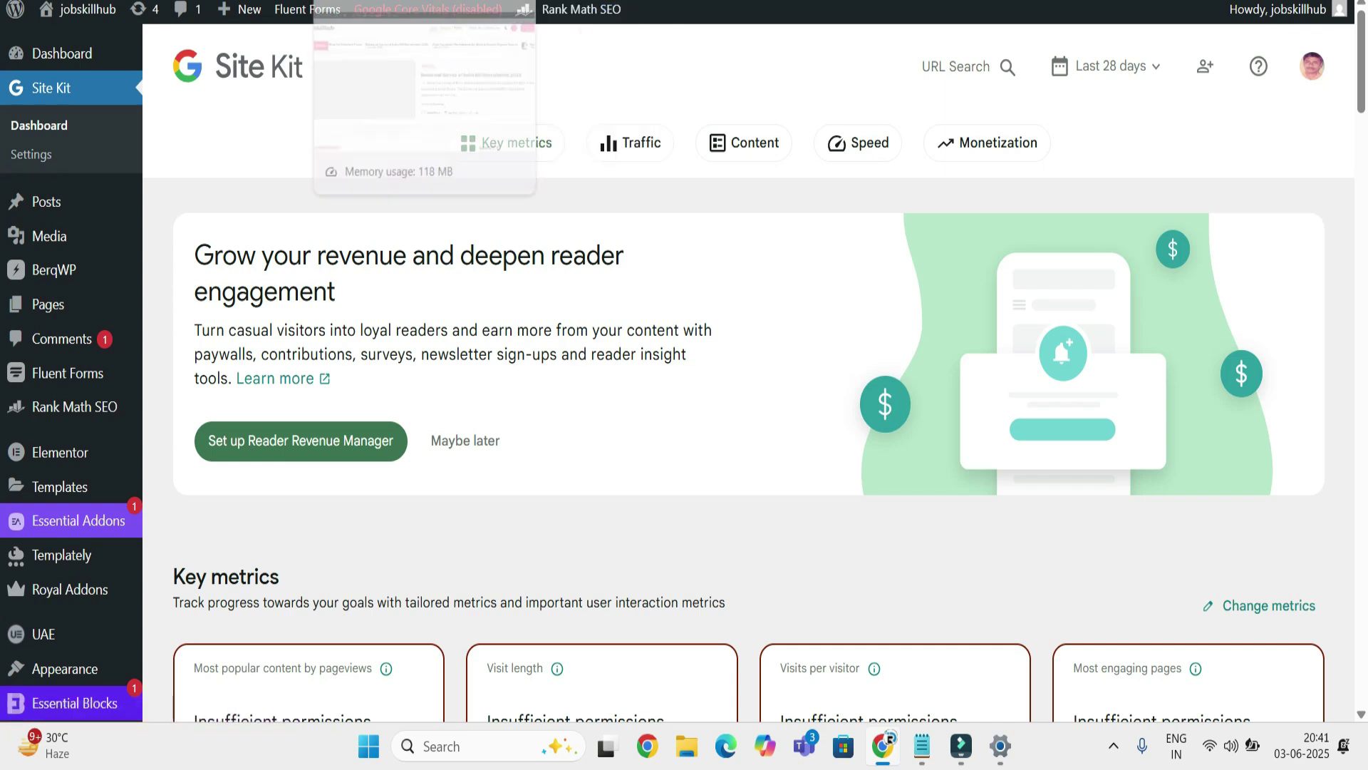
key("ctrl+t")
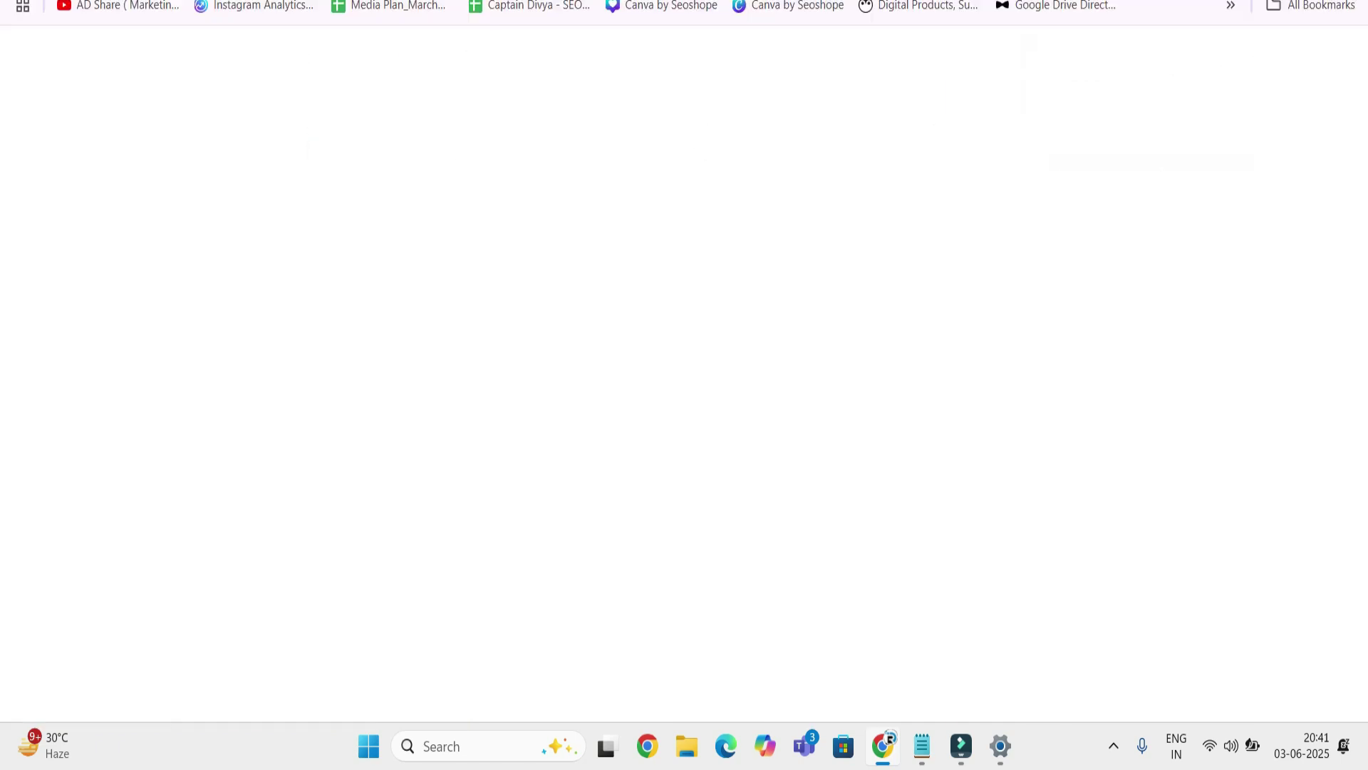
type("gg")
key("Return")
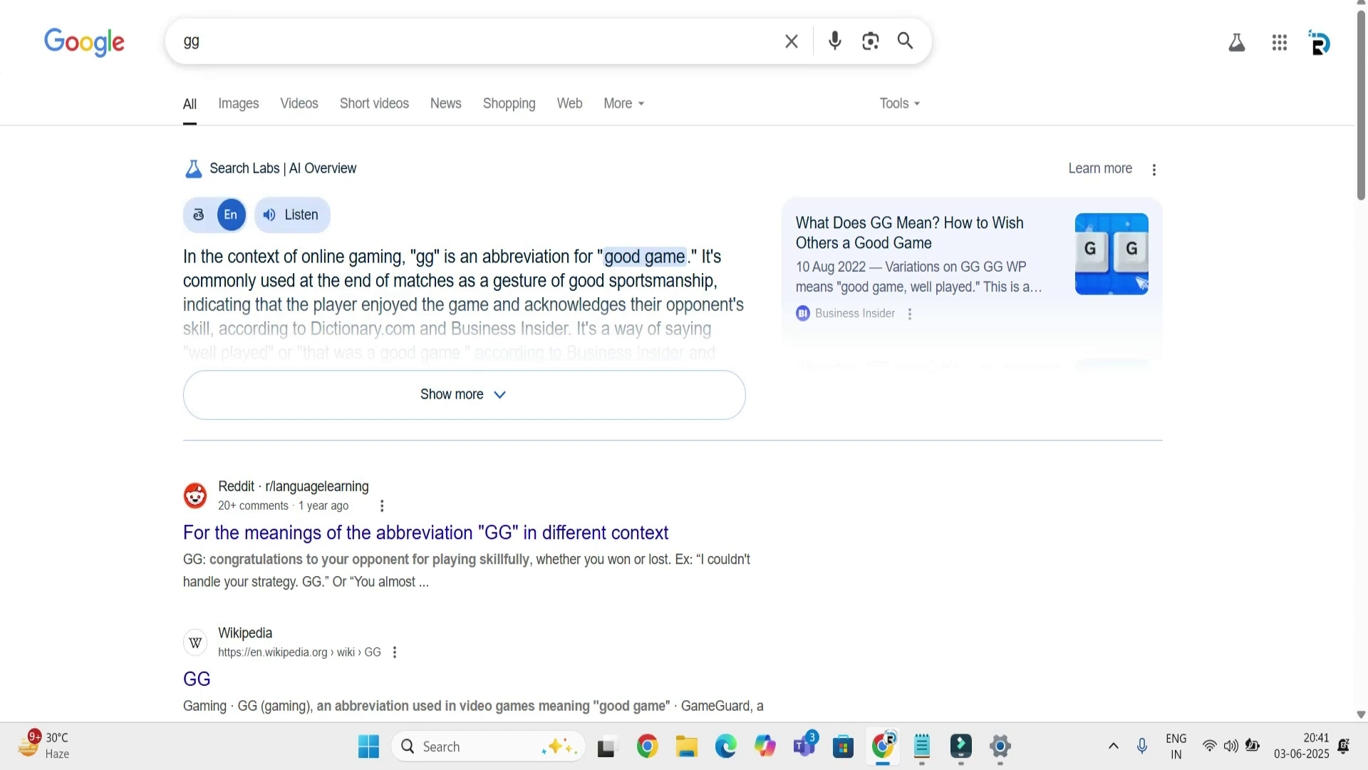
key("ctrl+a")
type("sear")
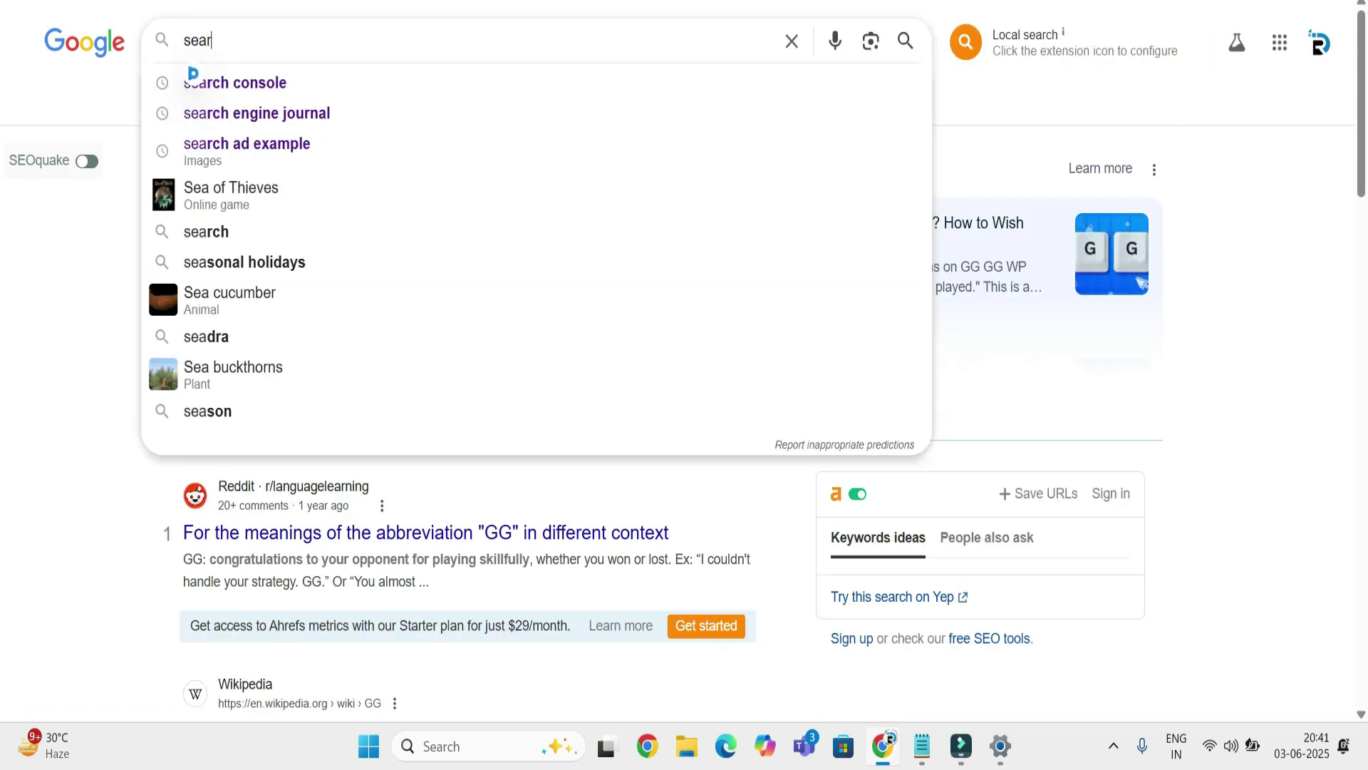
left_click(191, 75)
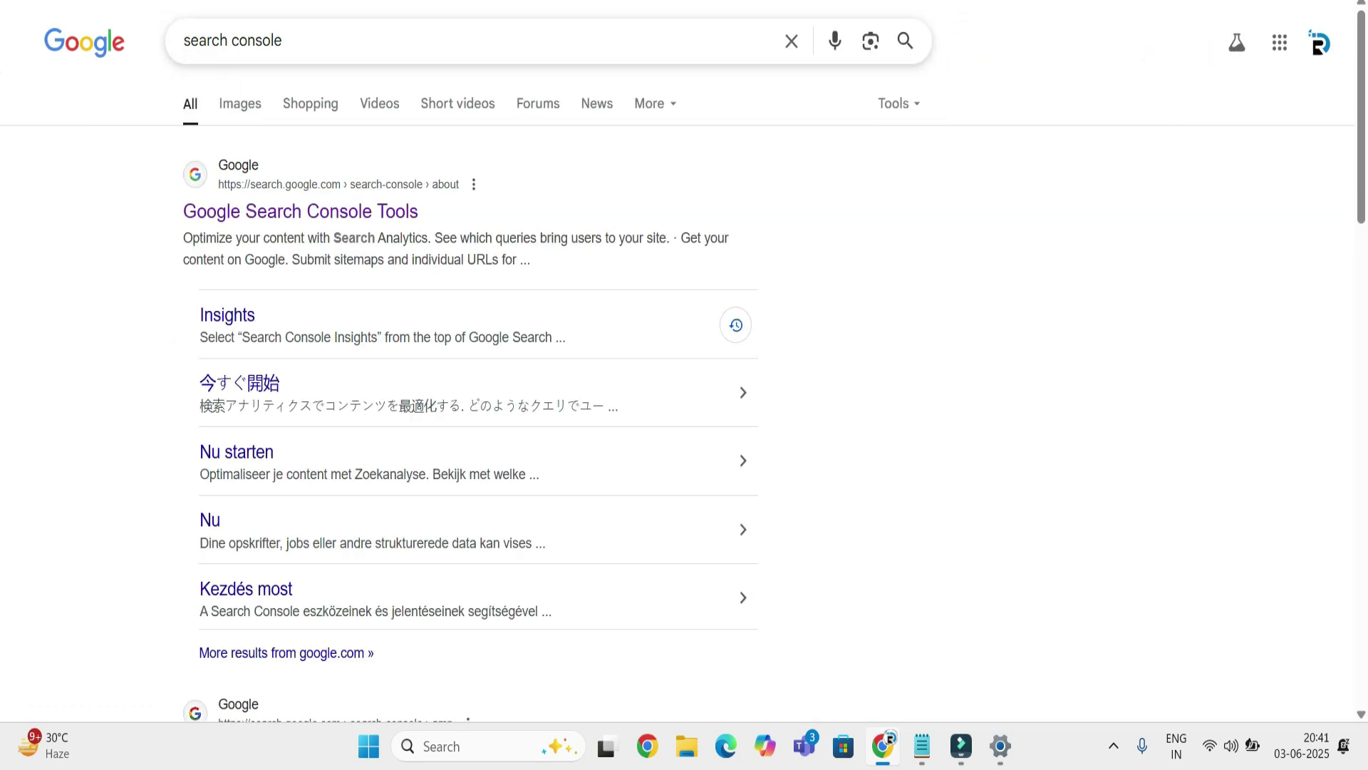
left_click(300, 211)
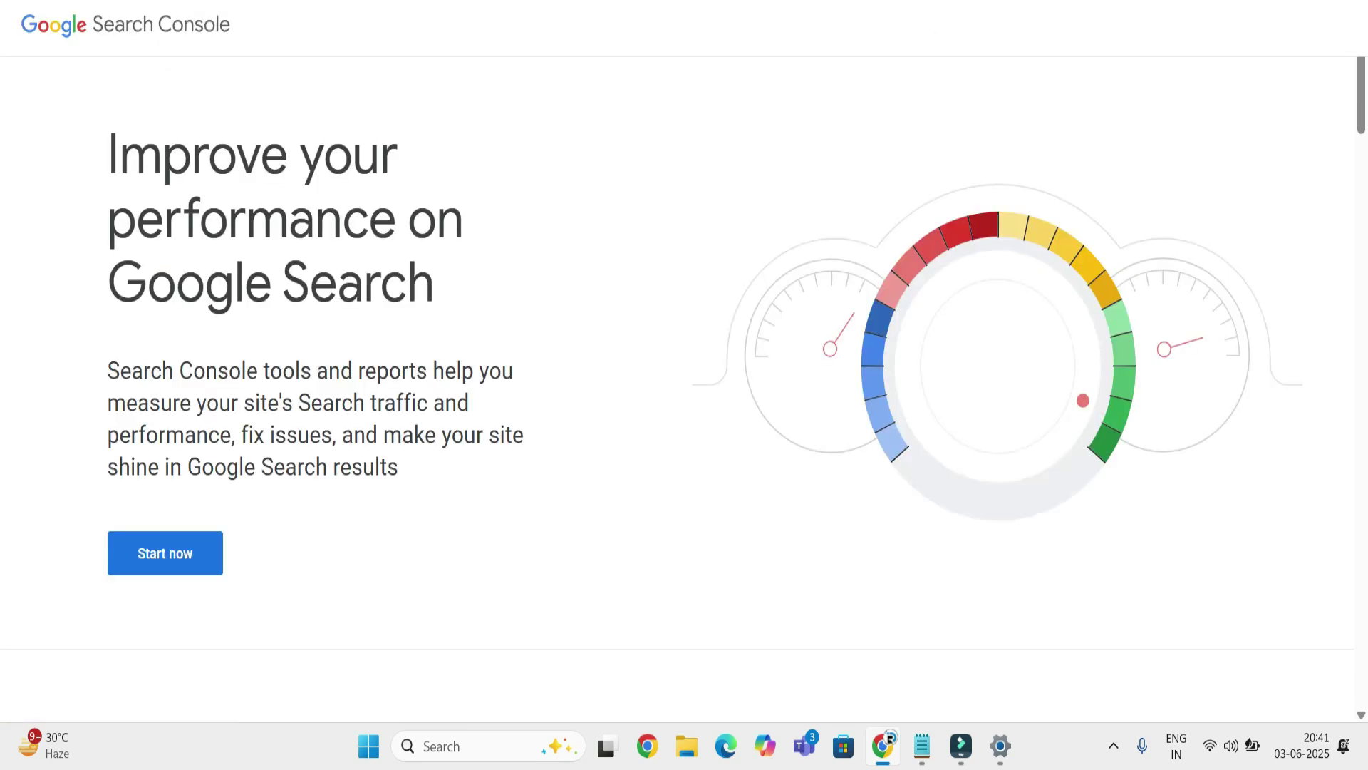
left_click(164, 553)
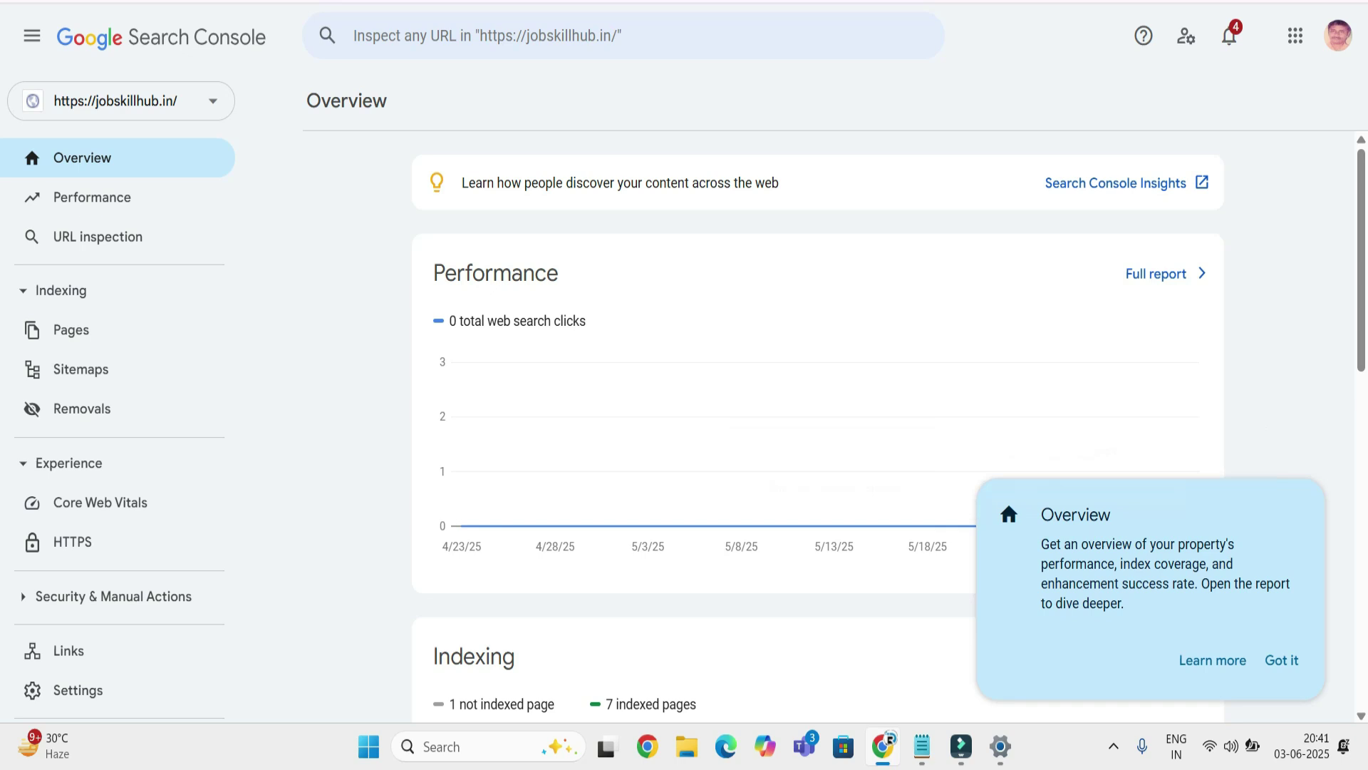
- Dismiss the Overview tip and check the property selector for the jobskillhub.in site
left_click(1282, 659)
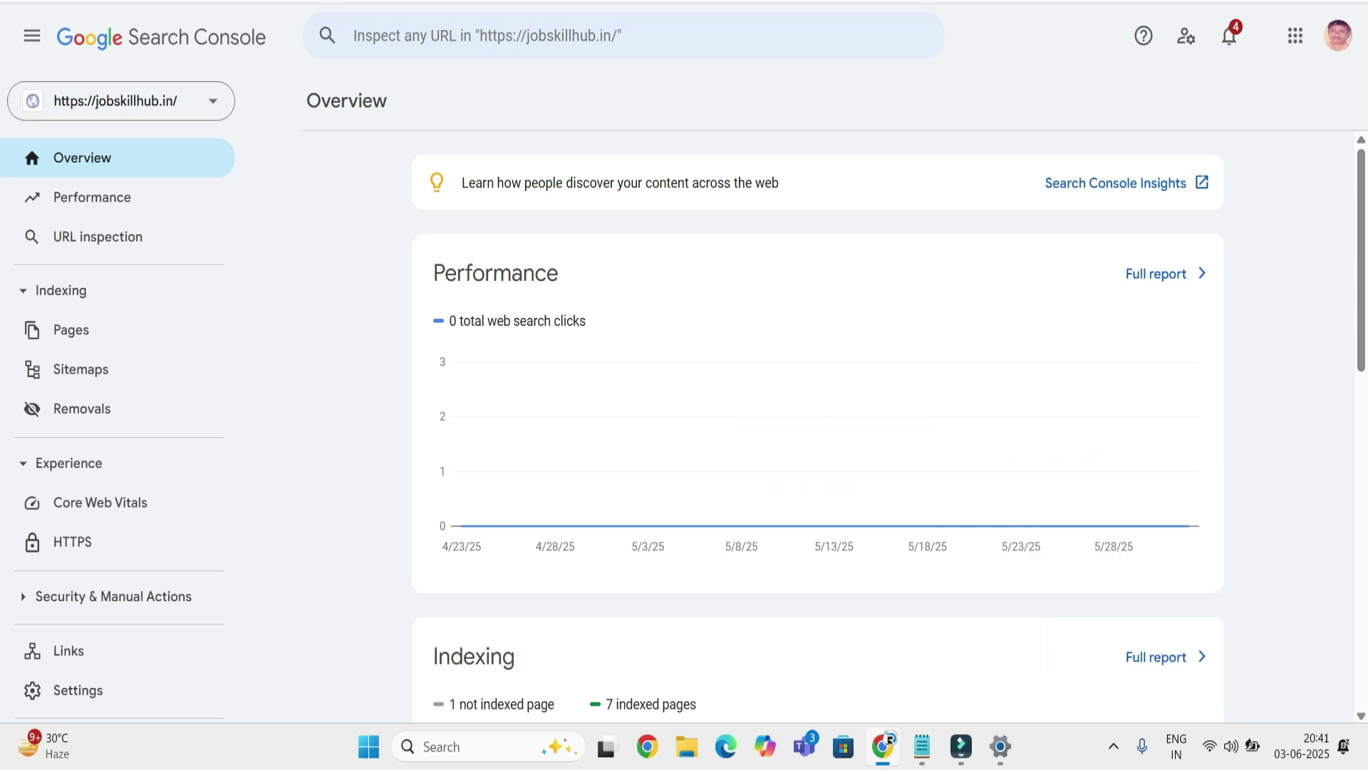
left_click(121, 100)
key("Escape")
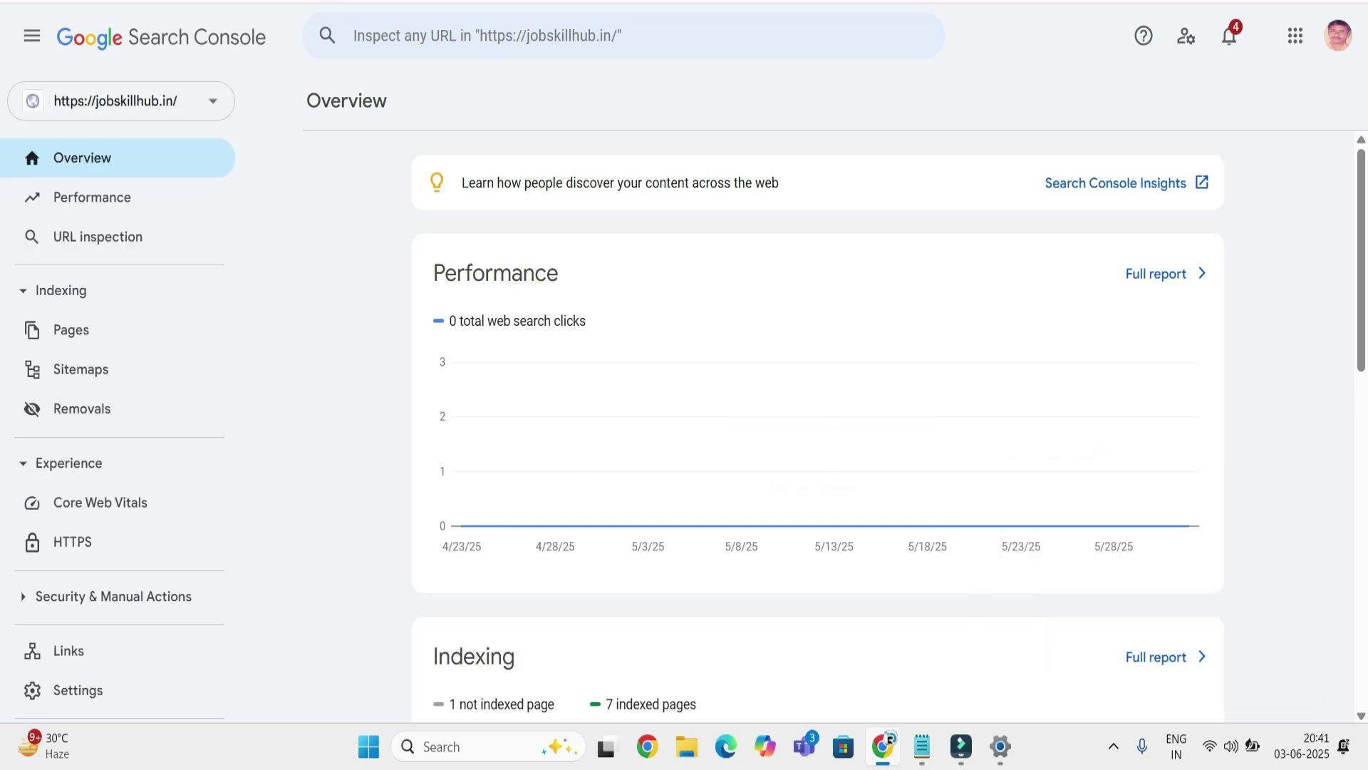